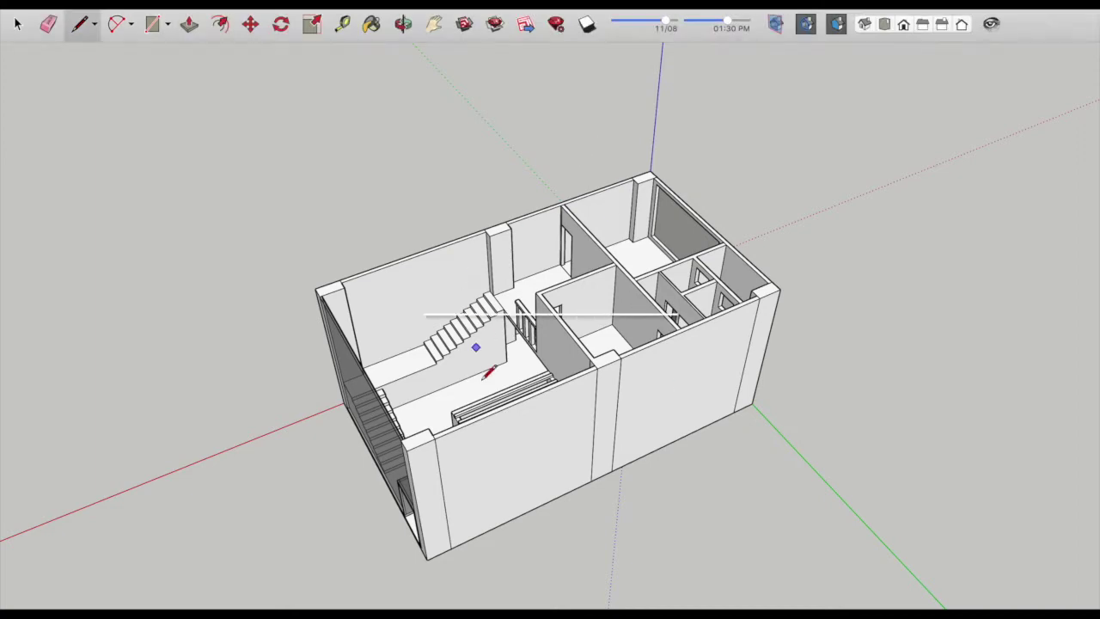
With the Paint Bucket, paint the bottom stair tread and its side face in dark wood
key("b")
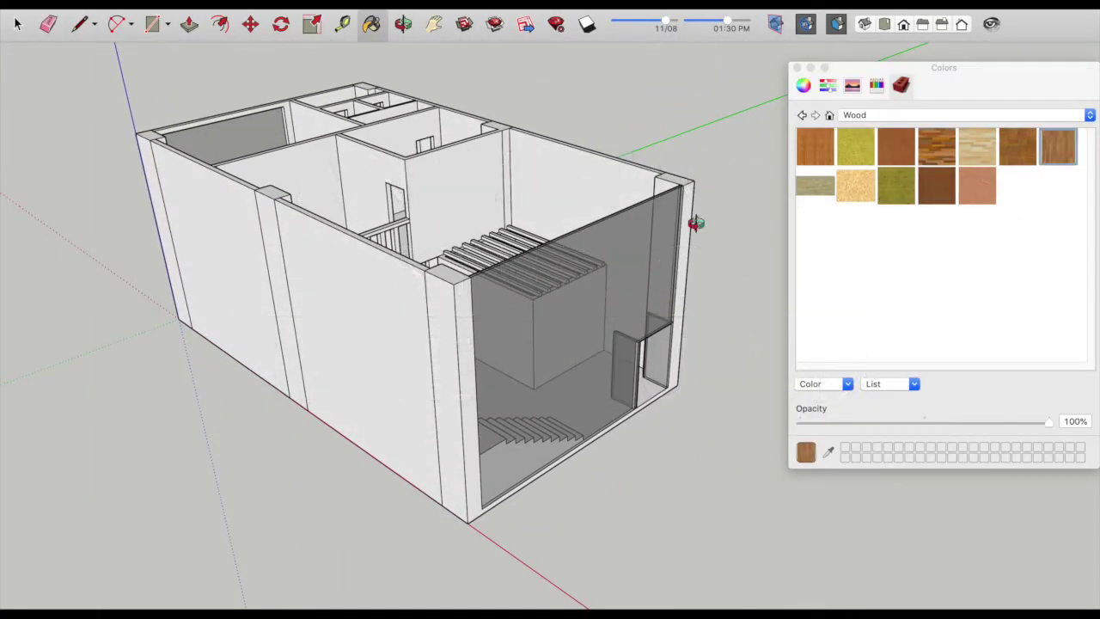
middle_click_drag(708, 214, 596, 160)
scroll(596, 160, "up", 5)
mouse_move(281, 286)
middle_mouse_down()
mouse_move(518, 215)
mouse_move(369, 344)
middle_mouse_up()
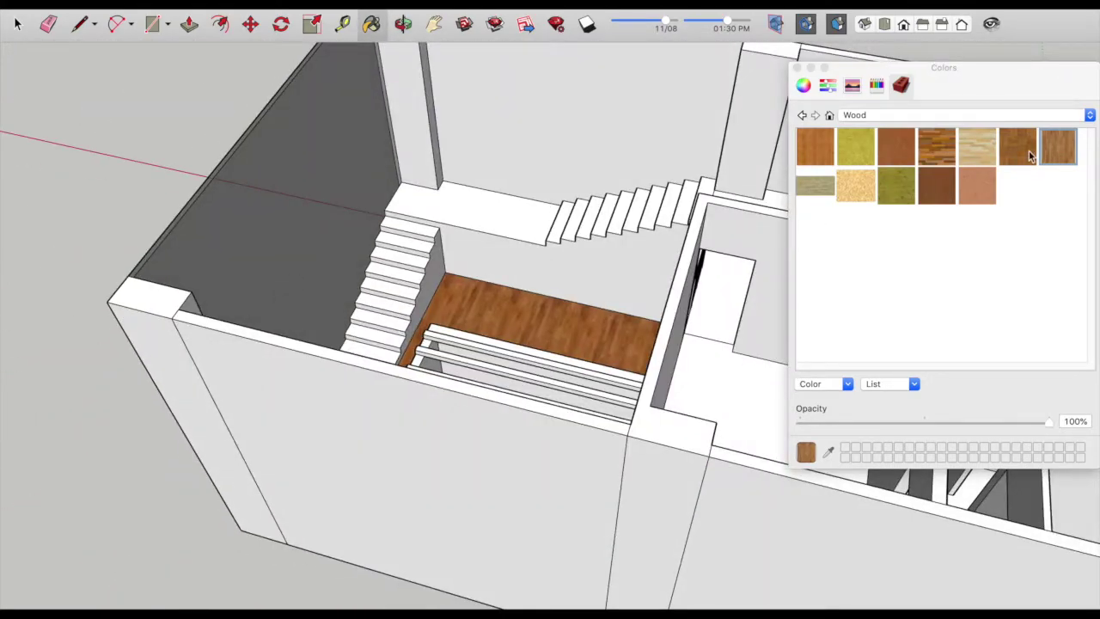
scroll(572, 184, "up", 5)
middle_click_drag(572, 184, 292, 447)
scroll(342, 456, "up", 2)
left_click(341, 457)
scroll(331, 470, "up", 3)
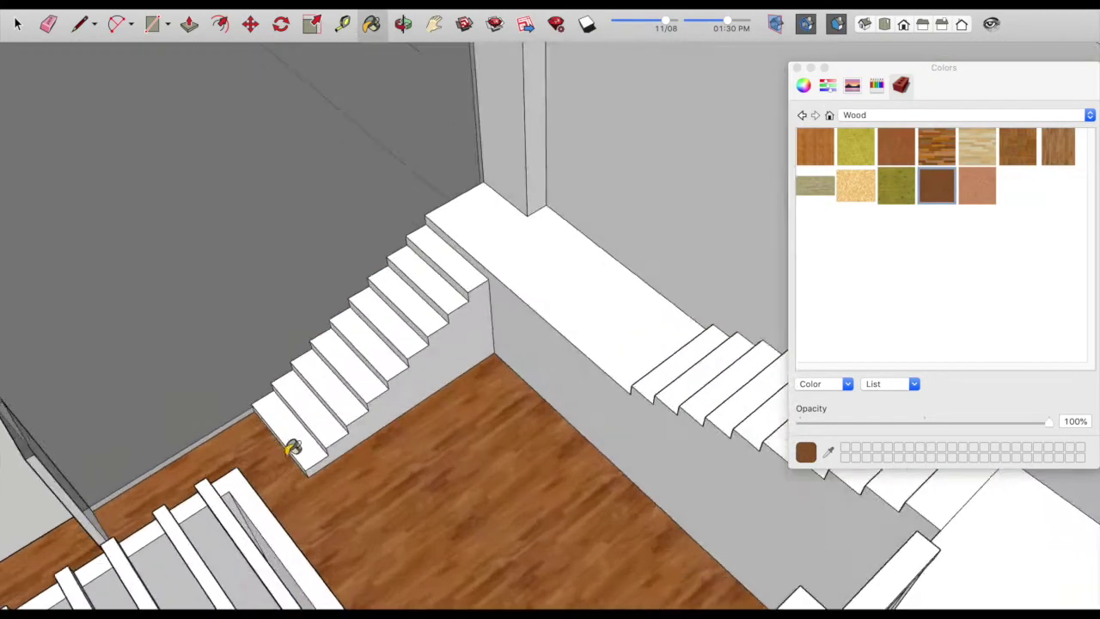
scroll(331, 469, "down", 3)
left_click(321, 452)
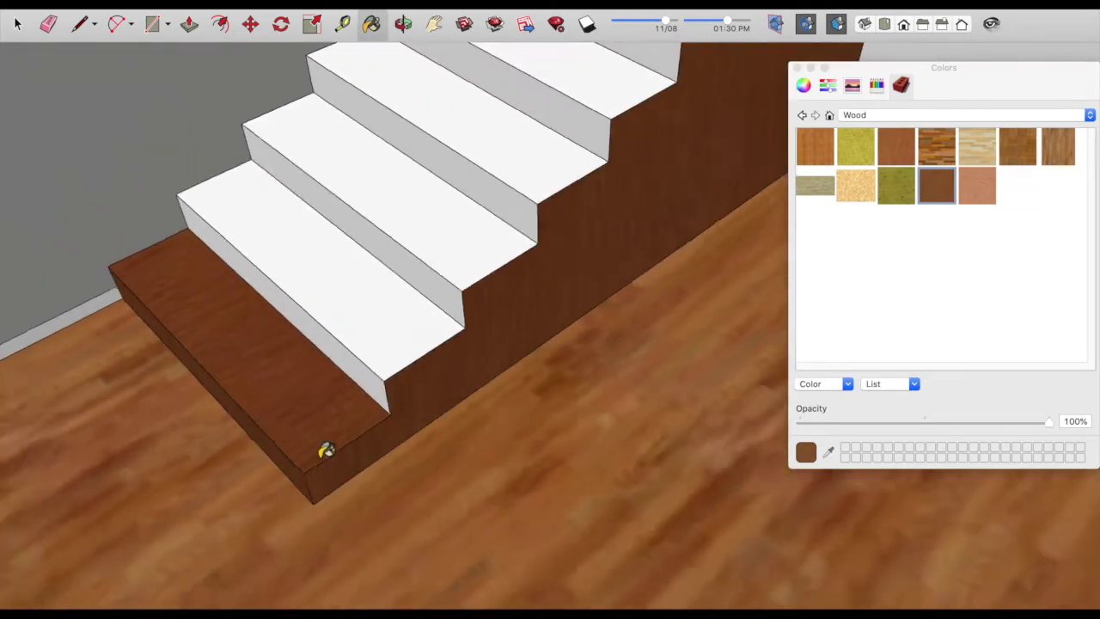
Paint the remaining stair steps, upper treads, top landing and risers in dark wood
middle_click_drag(322, 452, 286, 572)
left_click(321, 521)
left_click(369, 430)
left_click(405, 369)
left_click(492, 271)
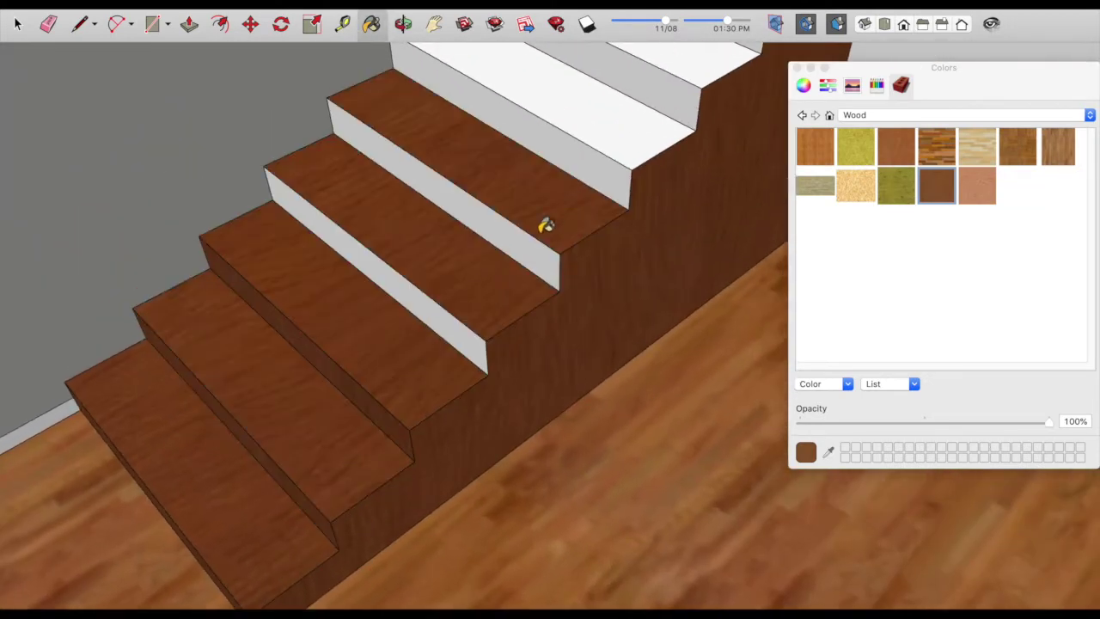
middle_click_drag(559, 214, 413, 516)
scroll(420, 423, "up", 2)
left_click(419, 424)
left_click(451, 366)
left_click(483, 315)
left_click(516, 258)
left_click(584, 198)
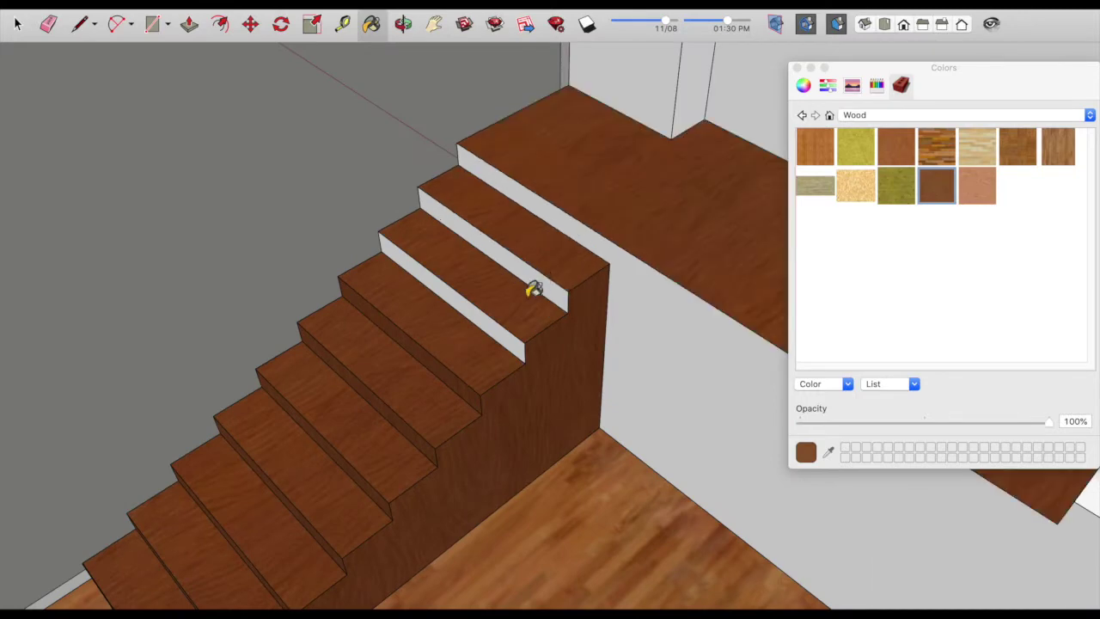
left_click(549, 285)
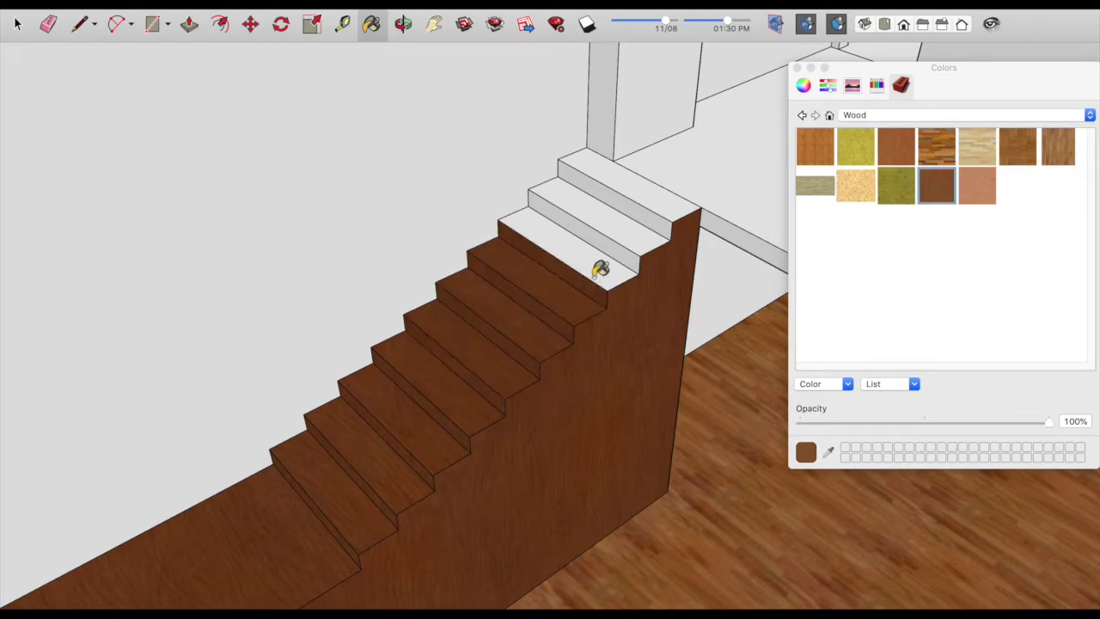
Pick the light floor wood, then select a light stone floor tile from the Tile library
left_click(753, 463, "super")
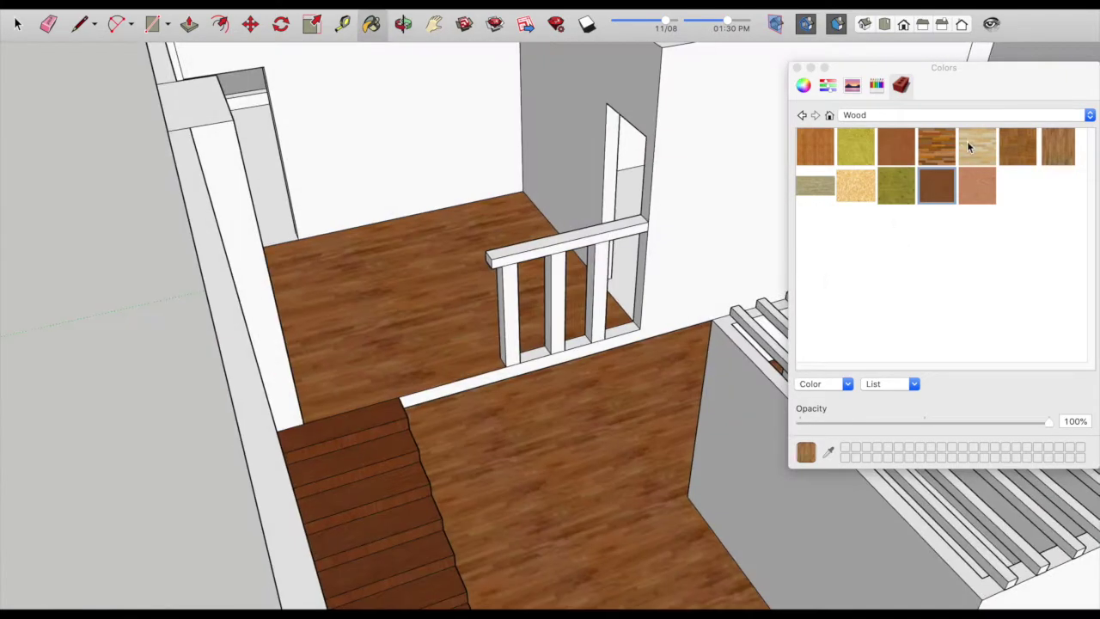
scroll(660, 189, "down", 5)
scroll(503, 287, "down", 5)
mouse_move(432, 326)
middle_mouse_down()
mouse_move(528, 287)
mouse_move(478, 383)
middle_mouse_up()
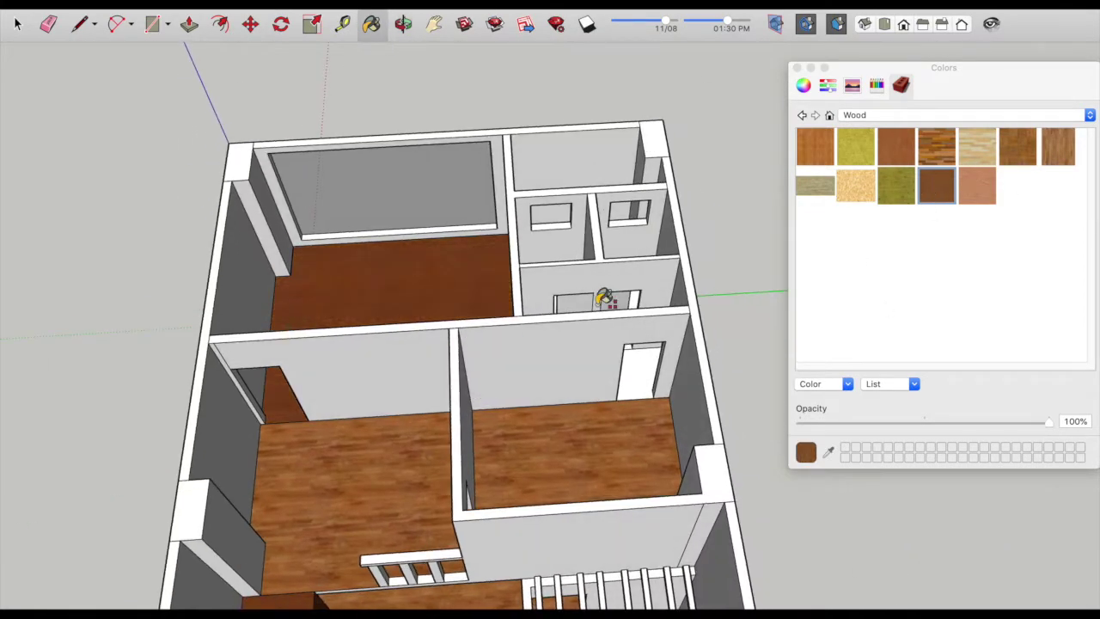
scroll(604, 298, "up", 3)
scroll(483, 412, "up", 3)
left_click(908, 115)
left_click(888, 66)
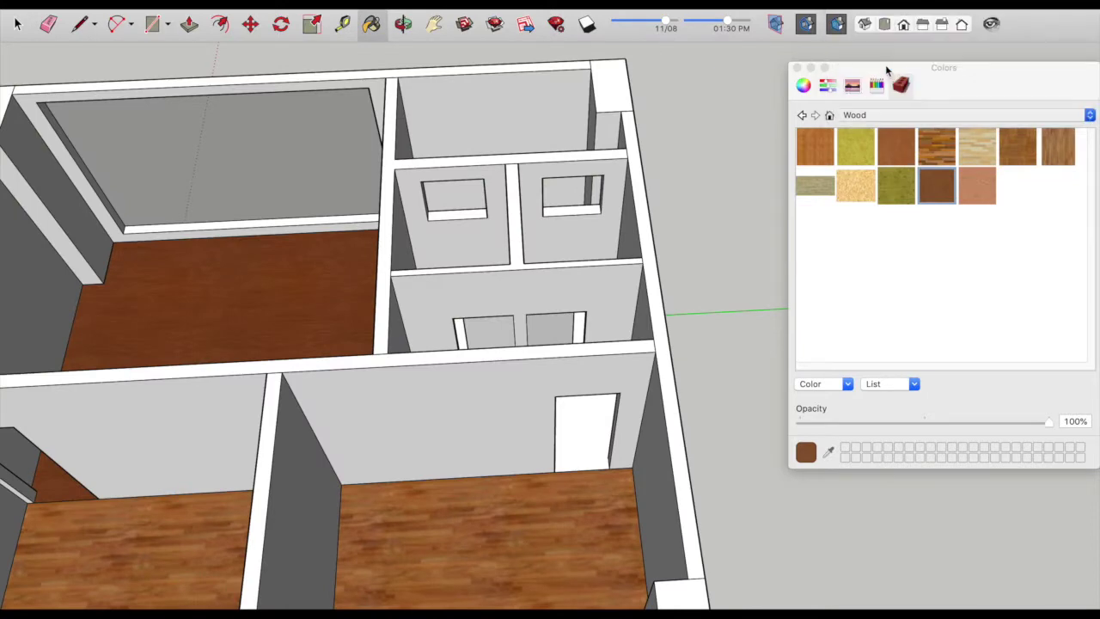
left_click(896, 342)
scroll(536, 312, "up", 3)
Tile the three bathroom floors in light stone
scroll(491, 432, "up", 3)
left_click(491, 432)
left_click(533, 284)
left_click(363, 266)
Cover the bathroom walls, including the lower room's back and side walls, with stone tile
left_click(300, 243)
left_click(440, 213)
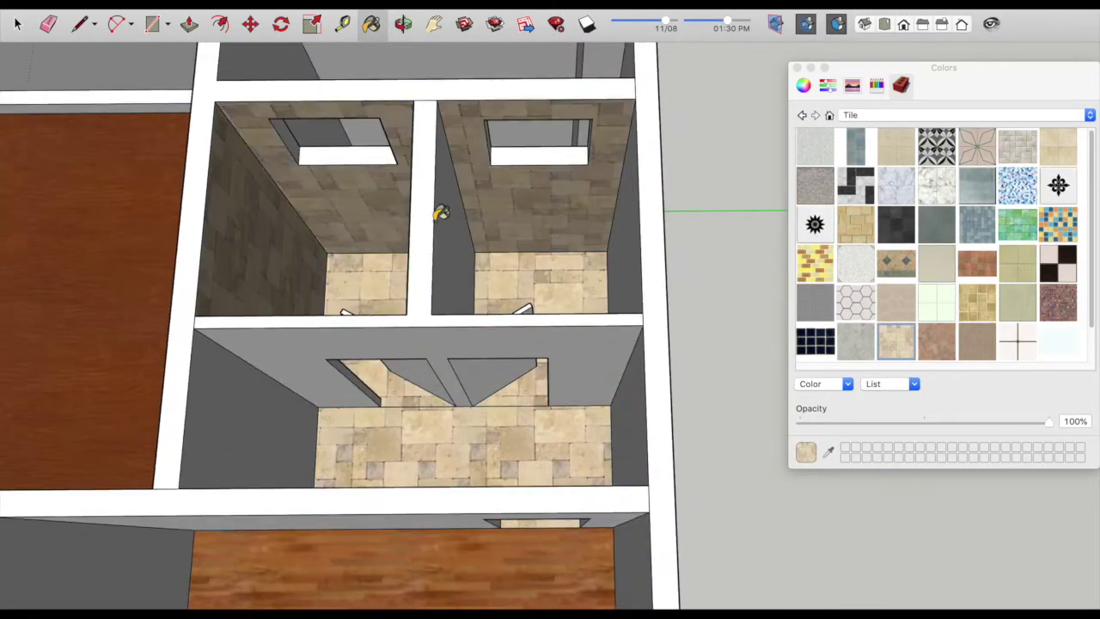
left_click(593, 344)
left_click(614, 447)
left_click(275, 452)
Orbit down over the bathrooms and switch the Colors library back to Wood
middle_click_drag(393, 422, 508, 262)
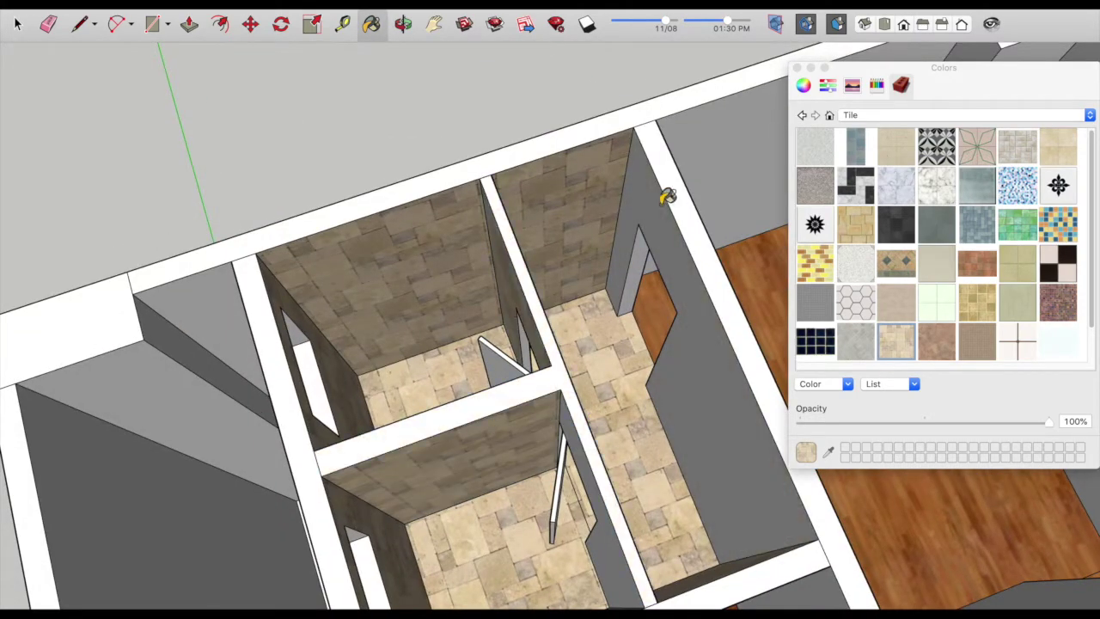
scroll(653, 203, "down", 3)
middle_click_drag(653, 204, 464, 360)
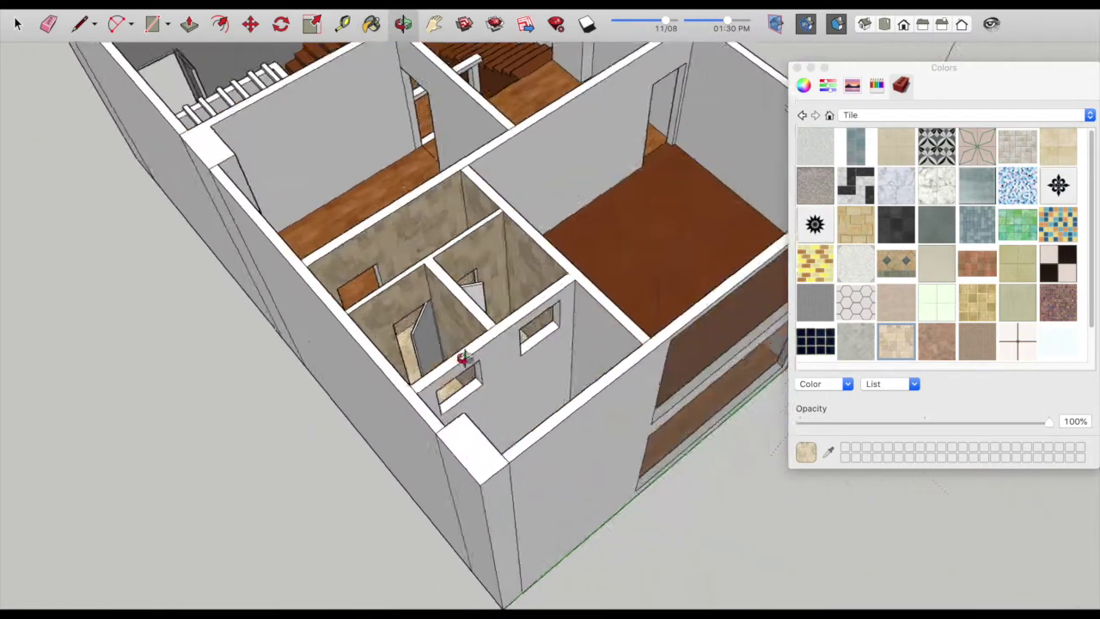
scroll(464, 360, "up", 3)
mouse_move(467, 405)
middle_mouse_down()
mouse_move(381, 473)
mouse_move(467, 516)
middle_mouse_up()
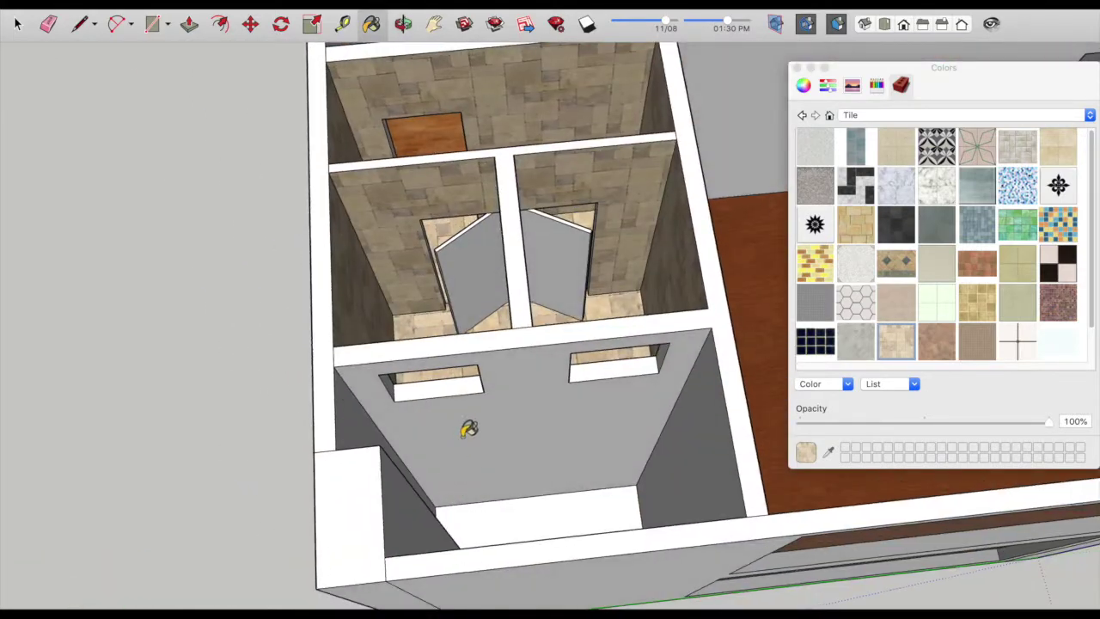
left_click(903, 115)
left_click(891, 165)
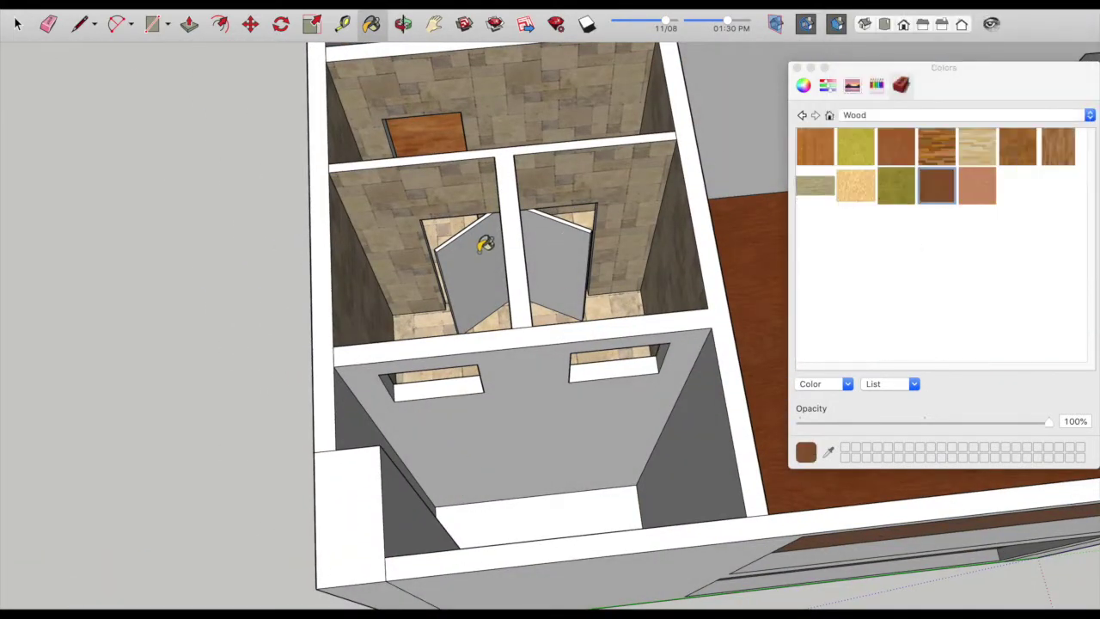
Paint the left and right bathroom doors in dark wood
left_click(485, 243)
scroll(486, 243, "up", 3)
left_click(662, 221)
scroll(484, 225, "up", 2)
scroll(297, 287, "down", 4)
middle_click_drag(297, 287, 363, 325)
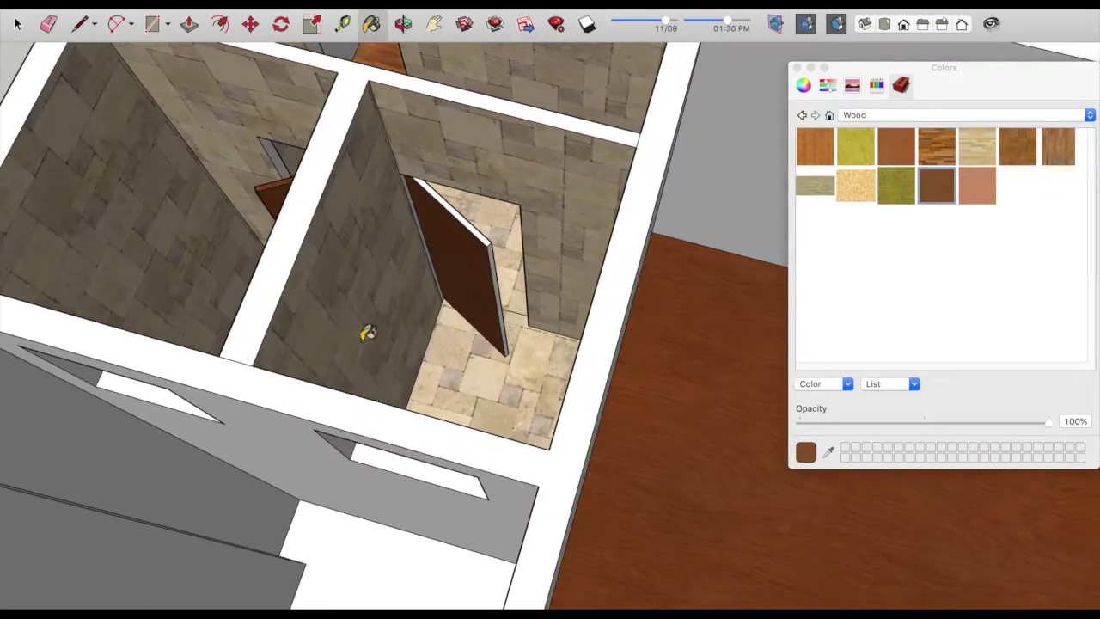
scroll(363, 325, "up", 3)
scroll(494, 246, "up", 1)
Turn the grey walls beige using a Synthetic Surfaces material
middle_click_drag(440, 157, 381, 103)
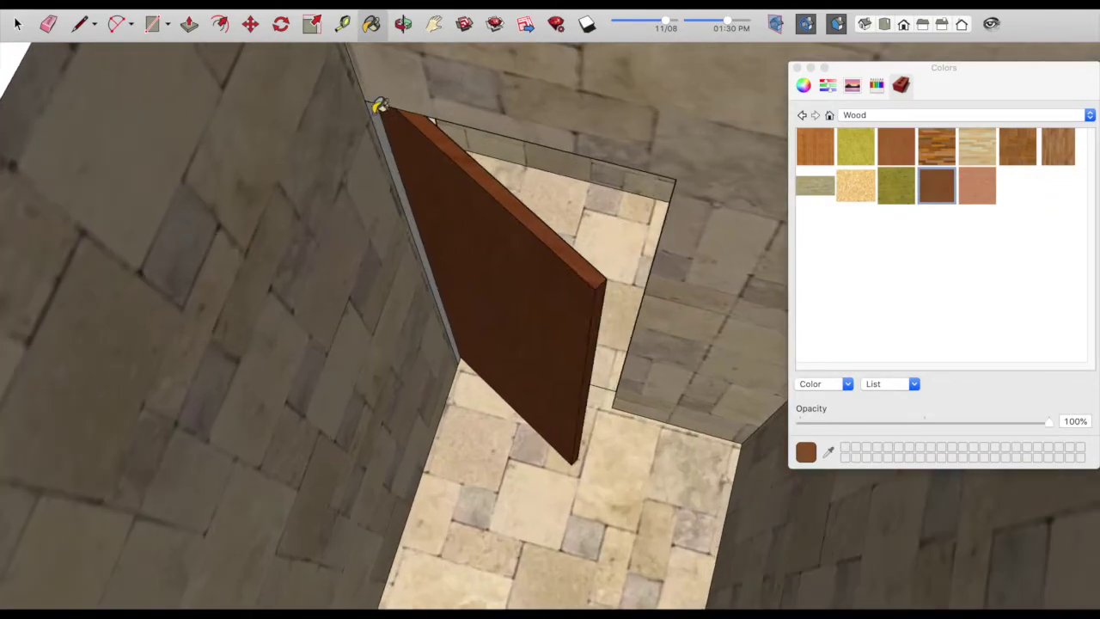
scroll(699, 381, "down", 4)
middle_click_drag(699, 381, 314, 224)
mouse_move(520, 249)
middle_mouse_down()
mouse_move(344, 381)
mouse_move(565, 368)
mouse_move(98, 466)
mouse_move(269, 368)
mouse_move(621, 369)
mouse_move(302, 344)
mouse_move(627, 392)
mouse_move(593, 361)
middle_mouse_up()
left_click(911, 115)
left_click(911, 57)
left_click(497, 329)
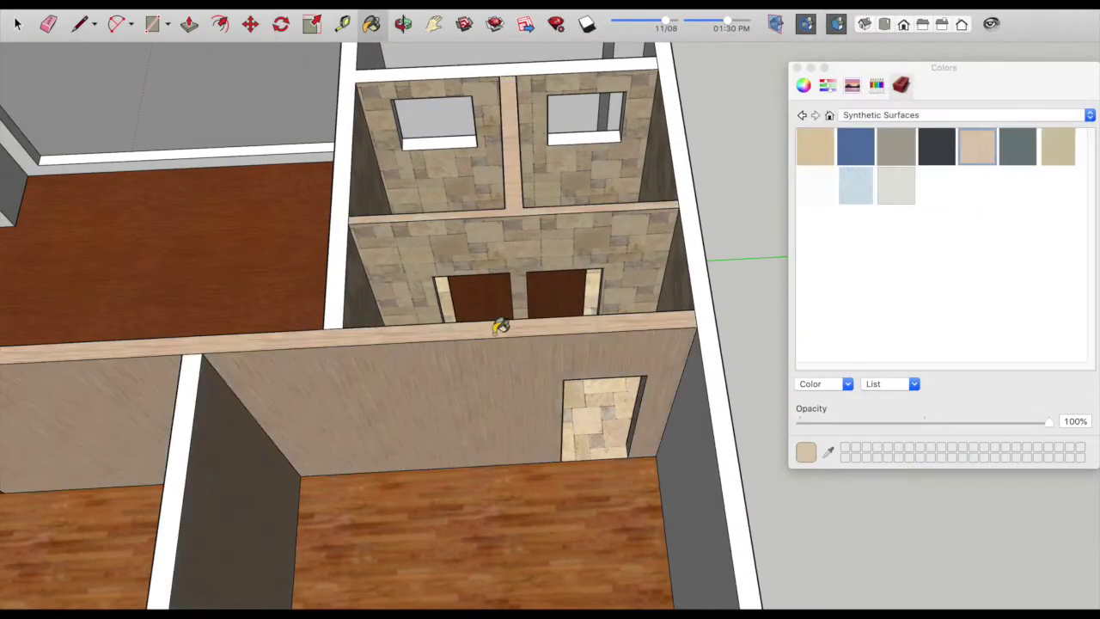
Orbit out over the whole house to view the slatted box obliquely
scroll(248, 394, "down", 5)
mouse_move(248, 394)
middle_mouse_down()
mouse_move(455, 370)
mouse_move(616, 320)
middle_mouse_up()
scroll(552, 319, "up", 1)
scroll(551, 320, "up", 3)
middle_click_drag(536, 356, 523, 304)
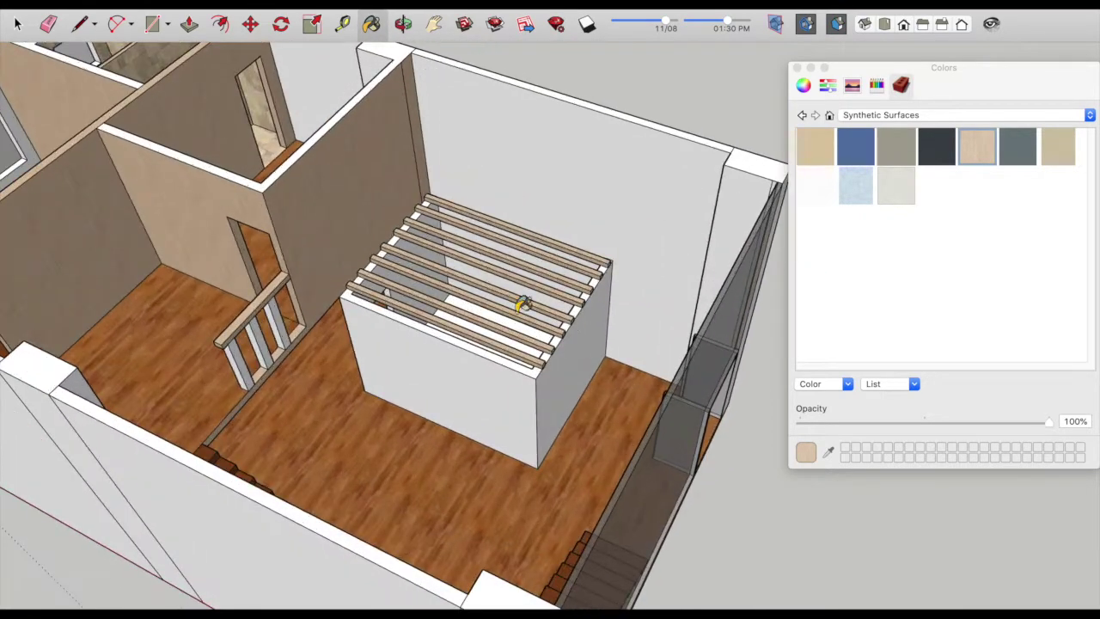
scroll(550, 412, "up", 2)
scroll(558, 296, "up", 3)
left_click(878, 115)
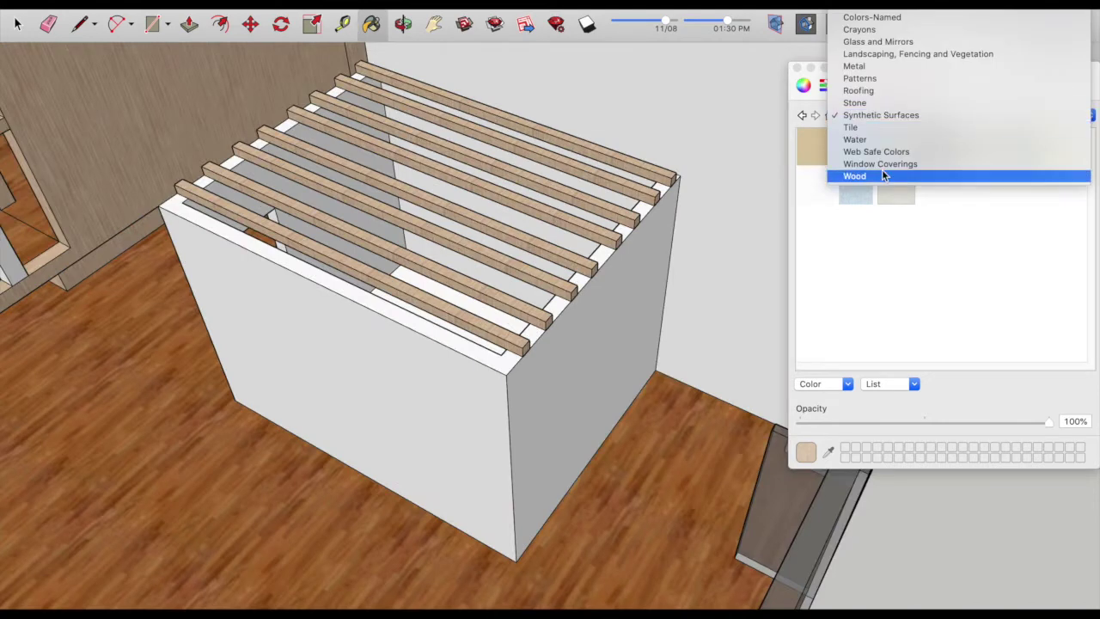
Switch to Wood materials and paint the front slat in light wood
left_click(889, 174)
left_click(984, 147)
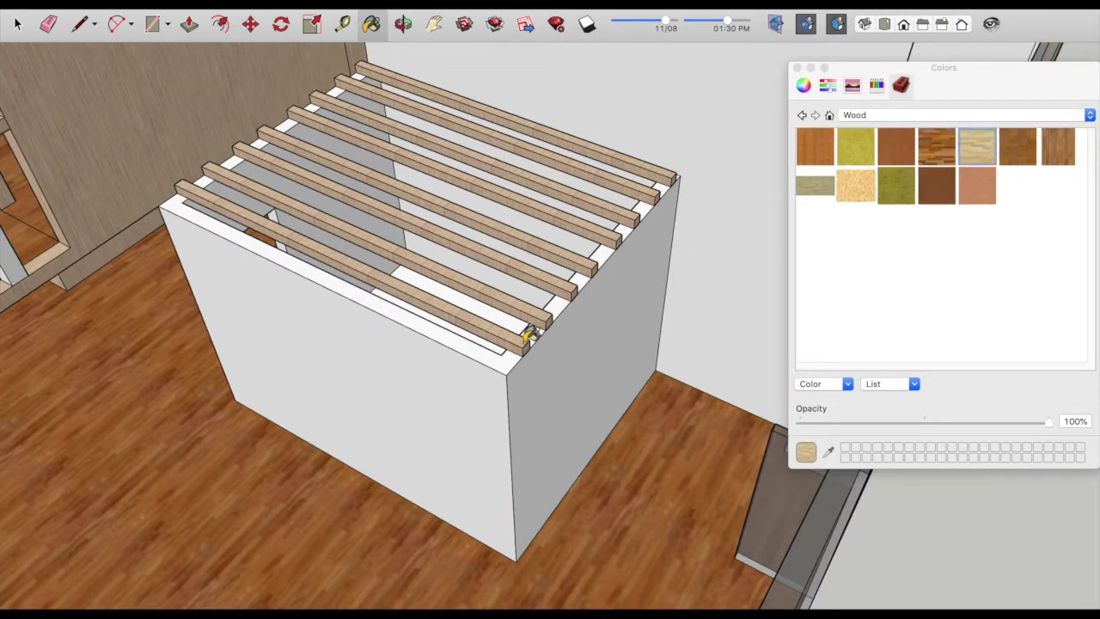
scroll(528, 344, "up", 3)
left_click(569, 296)
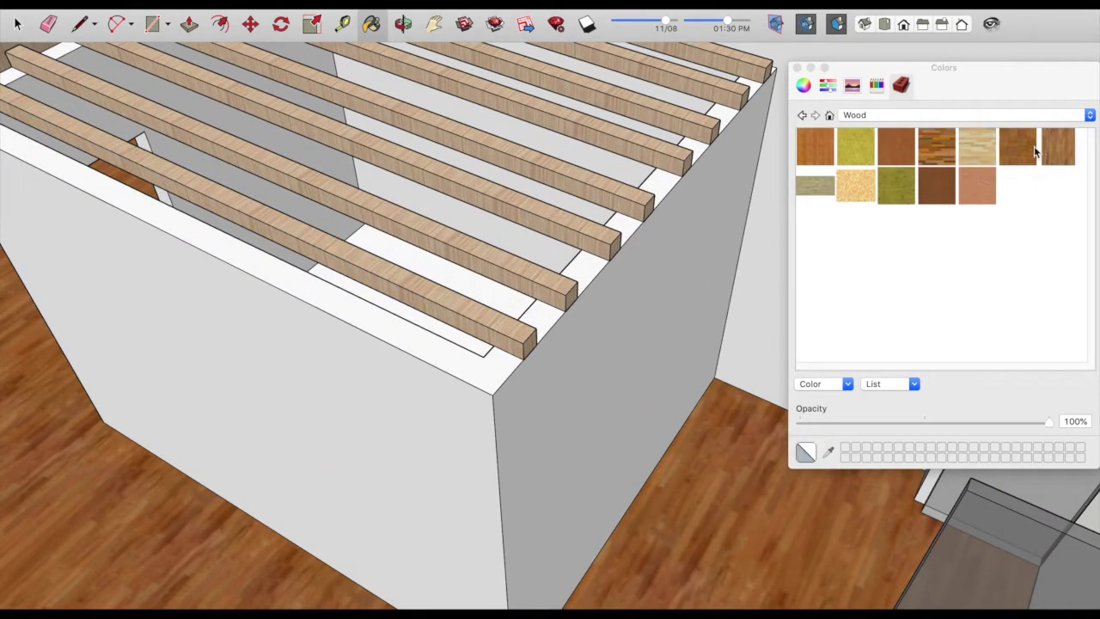
Repaint the six slats over the box in dark wood
left_click(521, 331)
left_click(567, 290)
left_click(606, 249)
left_click(636, 201)
left_click(666, 159)
left_click(687, 125)
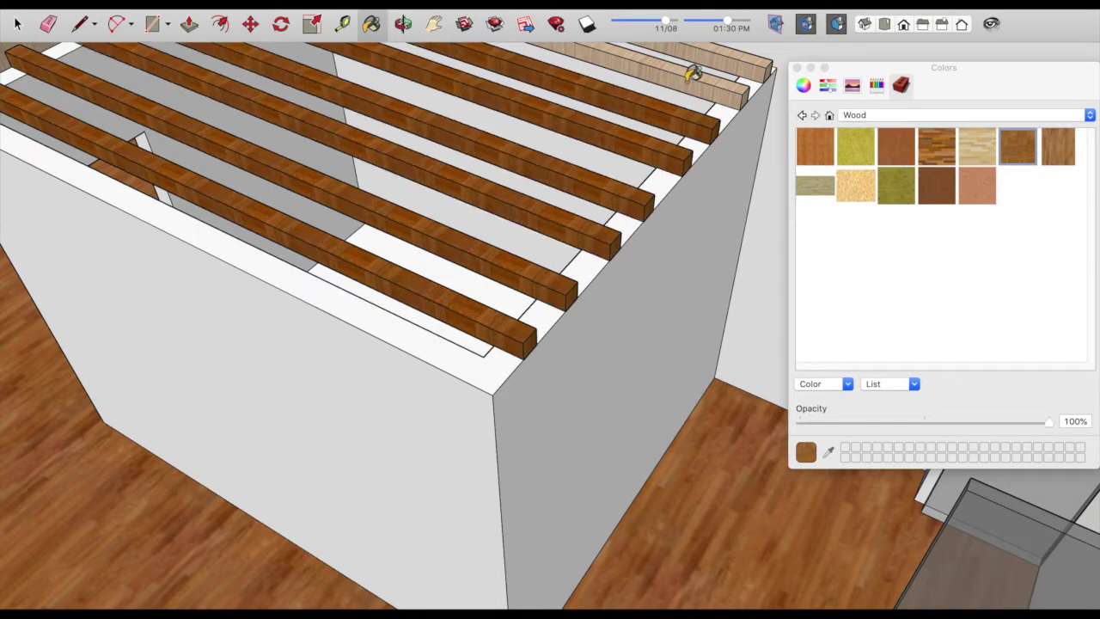
scroll(572, 316, "down", 5)
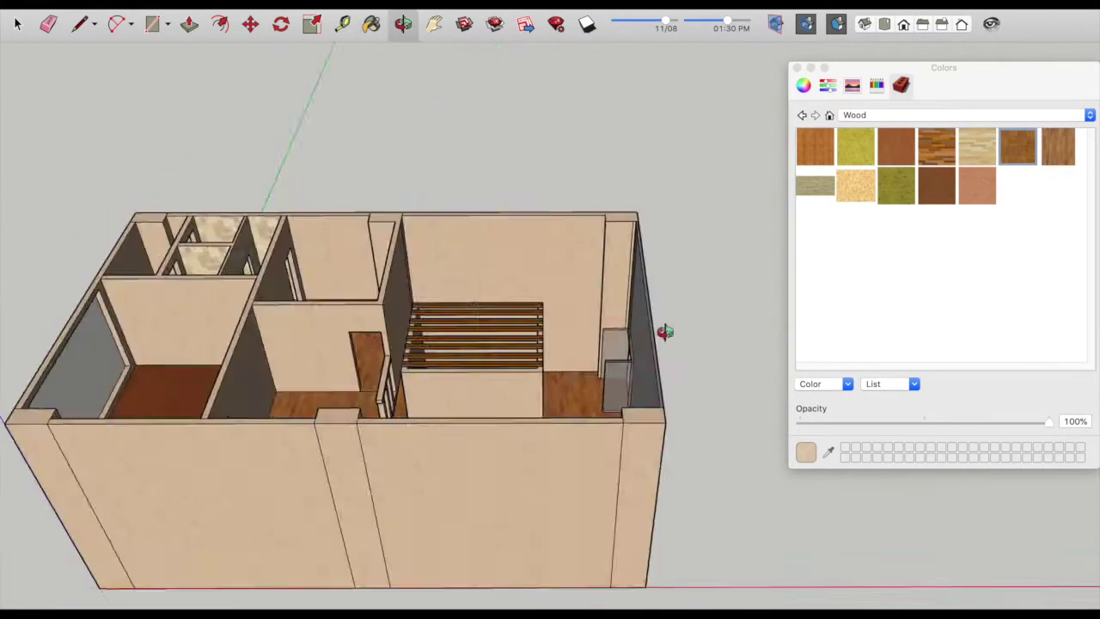
left_click(859, 115)
Paint two exterior wall faces grey using the Asphalt and Concrete materials
left_click(893, 17)
left_click(584, 344)
left_click(312, 327)
middle_click_drag(312, 326, 240, 405)
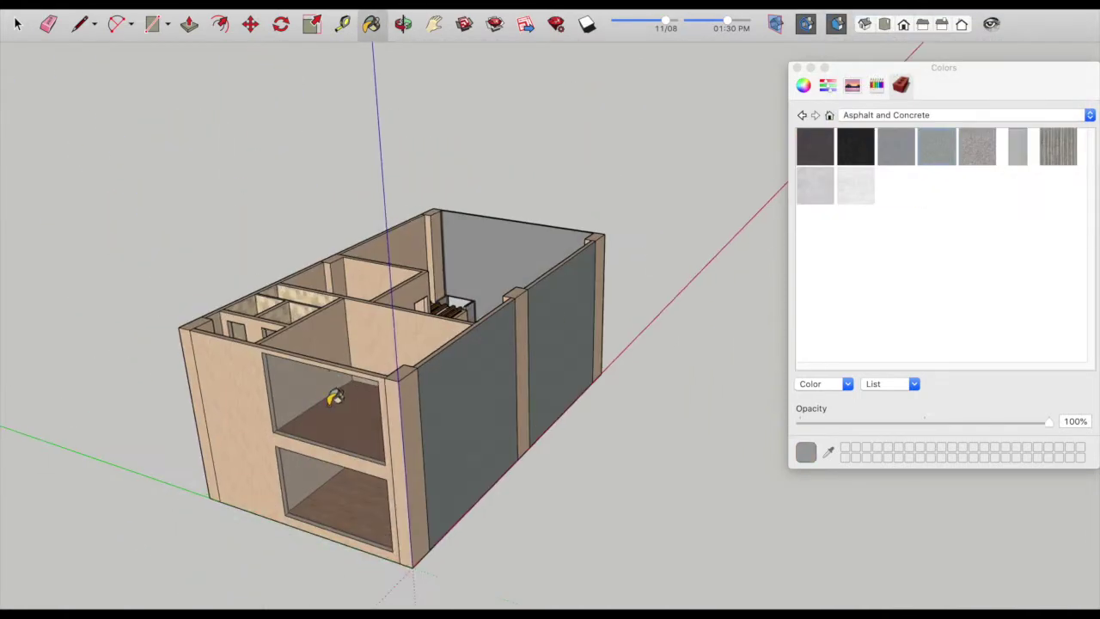
Orbit beneath and into the house, ending on an elevated overall view
scroll(389, 335, "up", 3)
middle_click_drag(389, 335, 386, 184)
scroll(209, 355, "down", 5)
mouse_move(208, 356)
middle_mouse_down()
mouse_move(536, 422)
mouse_move(441, 205)
middle_mouse_up()
scroll(458, 368, "down", 3)
mouse_move(459, 368)
middle_mouse_down()
mouse_move(590, 338)
mouse_move(643, 294)
mouse_move(595, 440)
middle_mouse_up()
scroll(596, 440, "up", 3)
key("l")
scroll(659, 410, "up", 5)
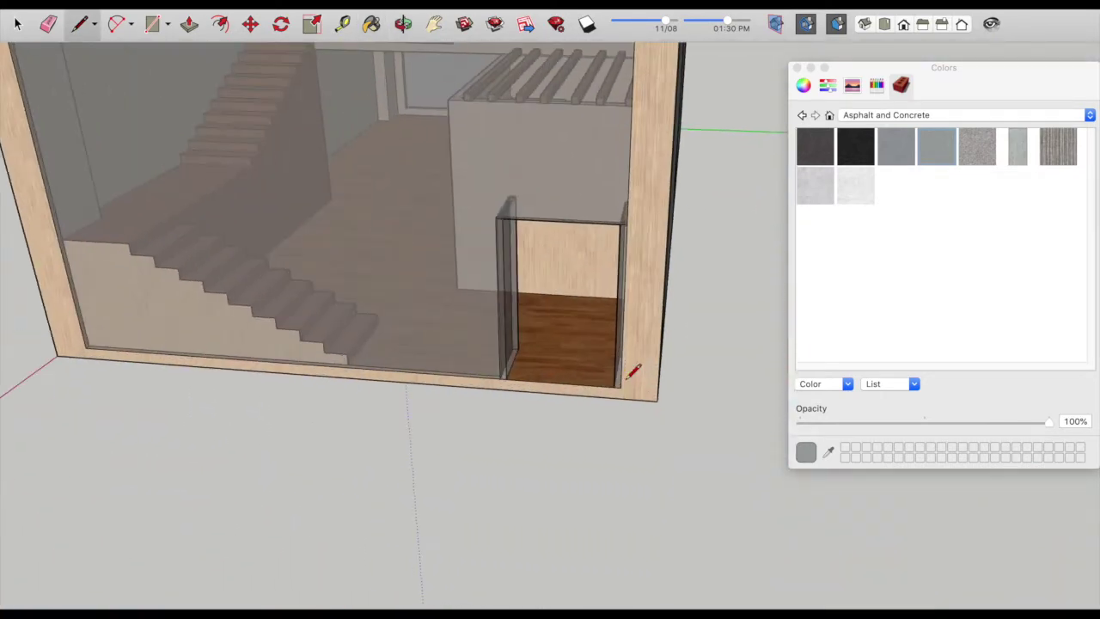
scroll(535, 381, "down", 5)
mouse_move(536, 381)
middle_mouse_down()
mouse_move(545, 418)
mouse_move(653, 344)
middle_mouse_up()
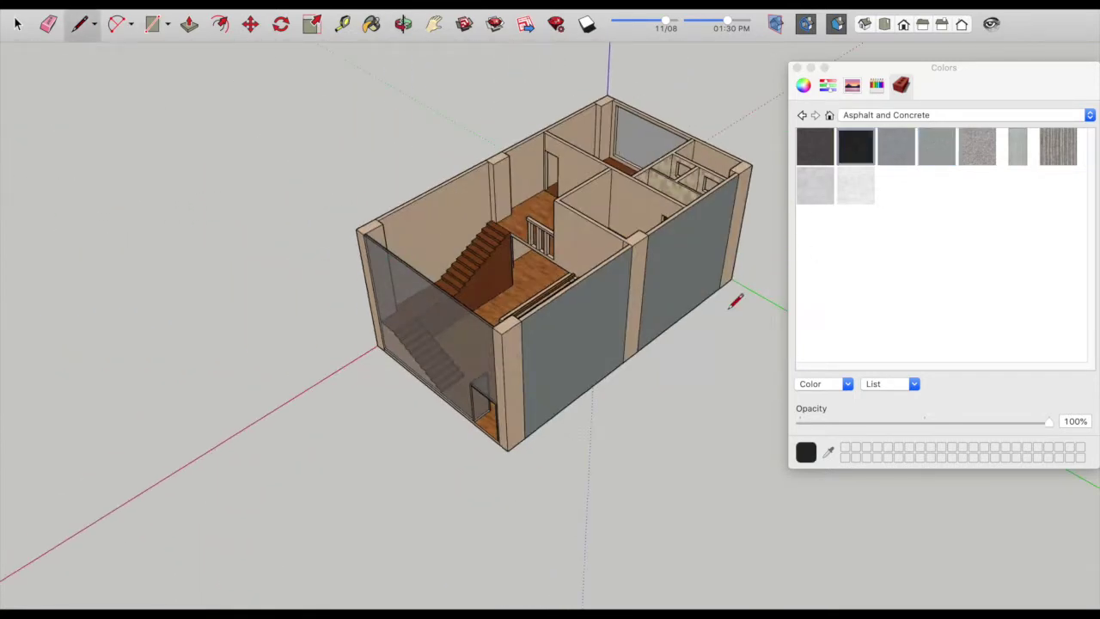
Paint the narrow and tan wall end faces dark charcoal
left_click(509, 327)
scroll(510, 339, "up", 3)
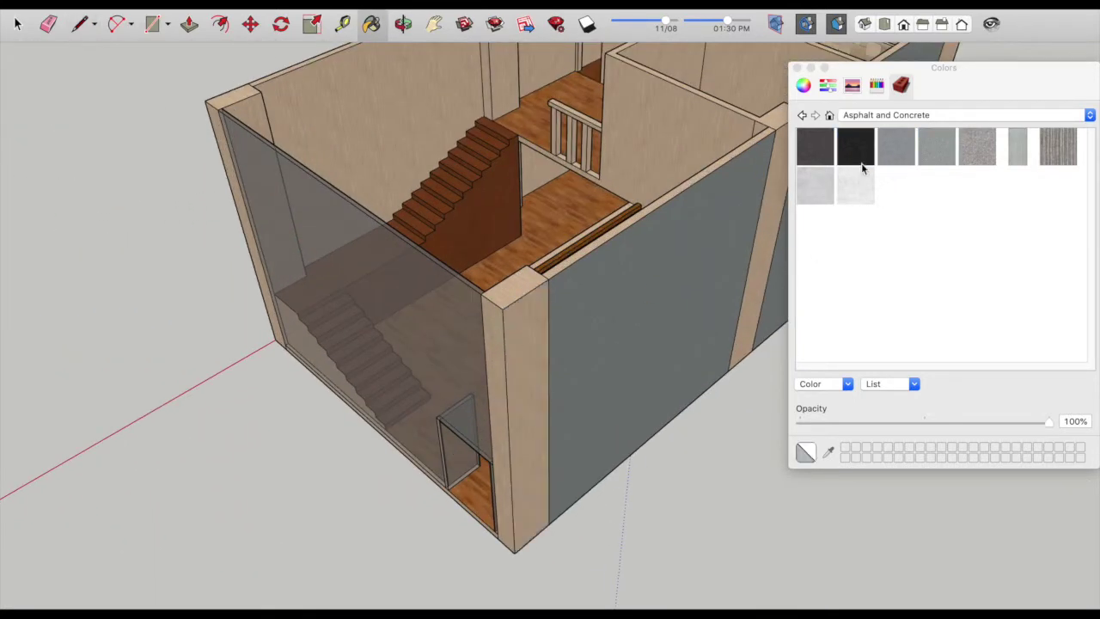
scroll(477, 335, "down", 5)
mouse_move(477, 336)
middle_mouse_down()
mouse_move(508, 201)
mouse_move(522, 306)
mouse_move(715, 240)
middle_mouse_up()
scroll(467, 201, "up", 2)
left_click(716, 241)
scroll(710, 233, "up", 3)
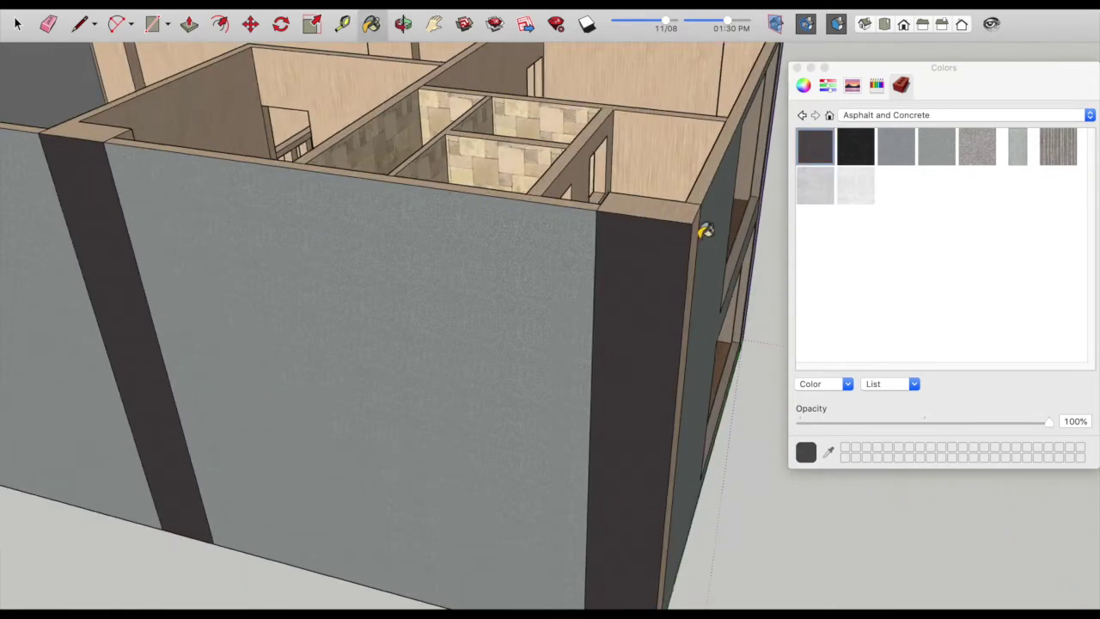
scroll(679, 219, "up", 2)
scroll(114, 140, "down", 3)
mouse_move(278, 180)
middle_mouse_down()
mouse_move(467, 302)
mouse_move(410, 370)
mouse_move(609, 398)
mouse_move(613, 287)
middle_mouse_up()
scroll(437, 356, "down", 3)
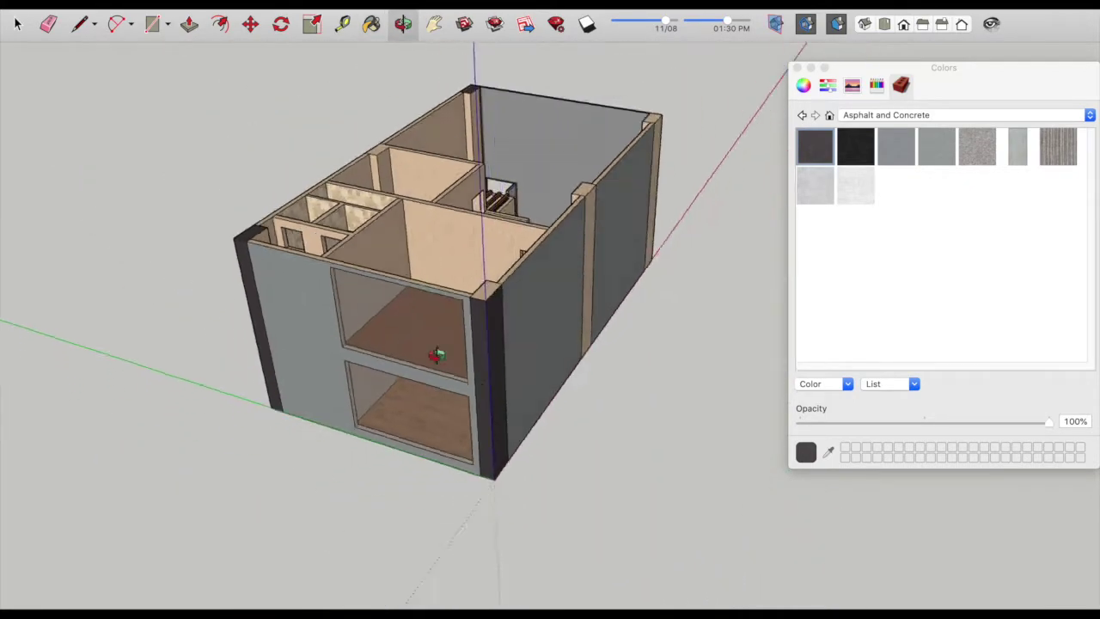
Orbit through front and corner views of the house interior and stairs
middle_click_drag(437, 356, 298, 373)
scroll(344, 373, "up", 3)
scroll(580, 261, "down", 3)
middle_click_drag(559, 324, 567, 357)
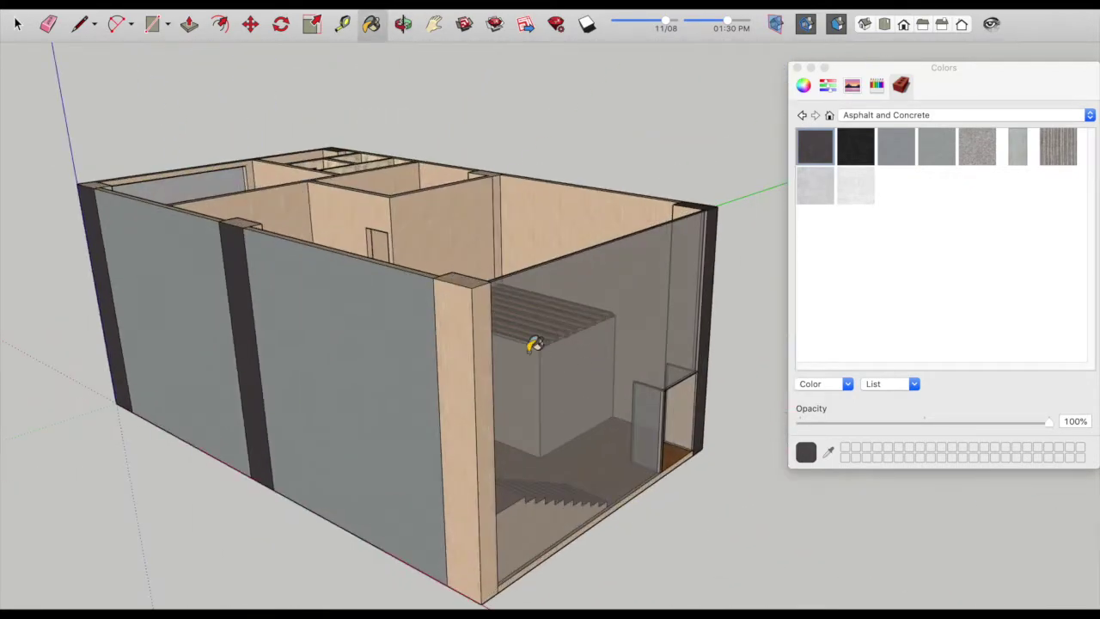
scroll(457, 289, "down", 3)
scroll(351, 364, "up", 5)
scroll(432, 418, "down", 2)
mouse_move(409, 387)
middle_mouse_down()
mouse_move(371, 274)
mouse_move(756, 386)
mouse_move(387, 343)
mouse_move(577, 346)
mouse_move(615, 381)
mouse_move(314, 387)
mouse_move(412, 316)
middle_mouse_up()
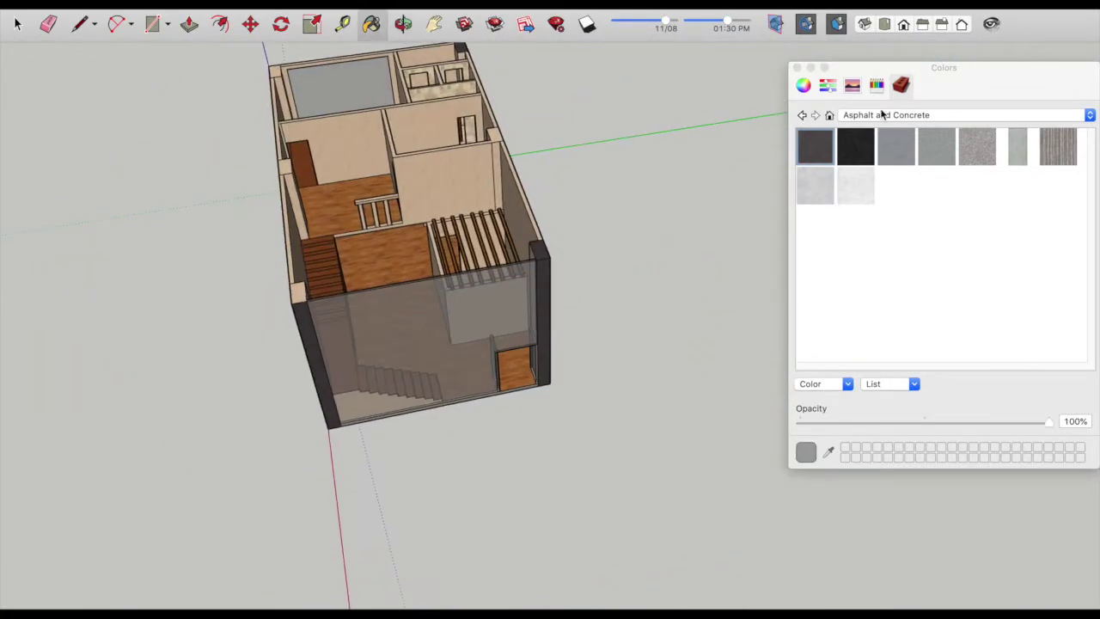
Pick black from the plain Colors swatch collection
left_click(880, 114)
left_click(889, 163)
left_click(886, 115)
left_click(889, 114)
left_click(928, 301)
left_click(815, 342)
Orbit to a steep top-down view over the upper-floor walls
scroll(533, 239, "up", 3)
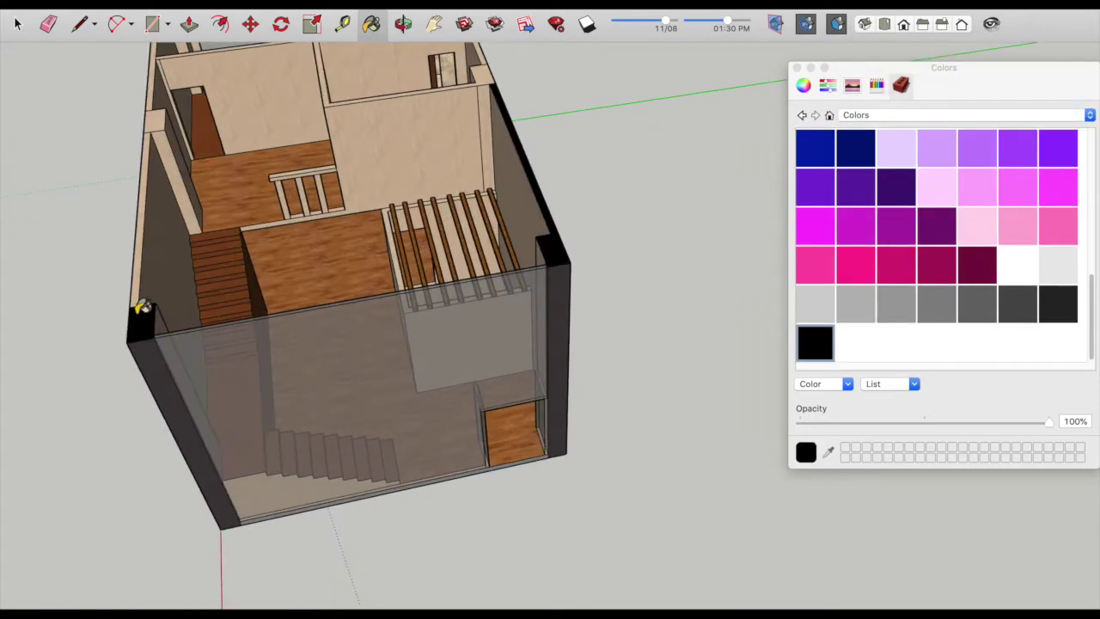
middle_click_drag(164, 73, 430, 326)
scroll(581, 289, "up", 3)
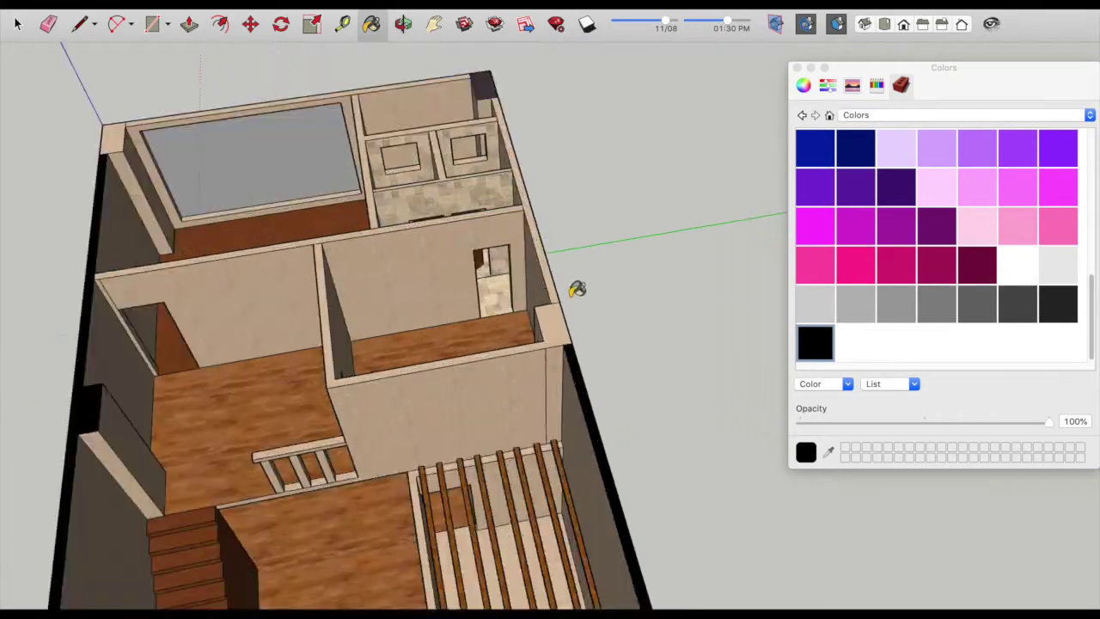
scroll(269, 262, "up", 2)
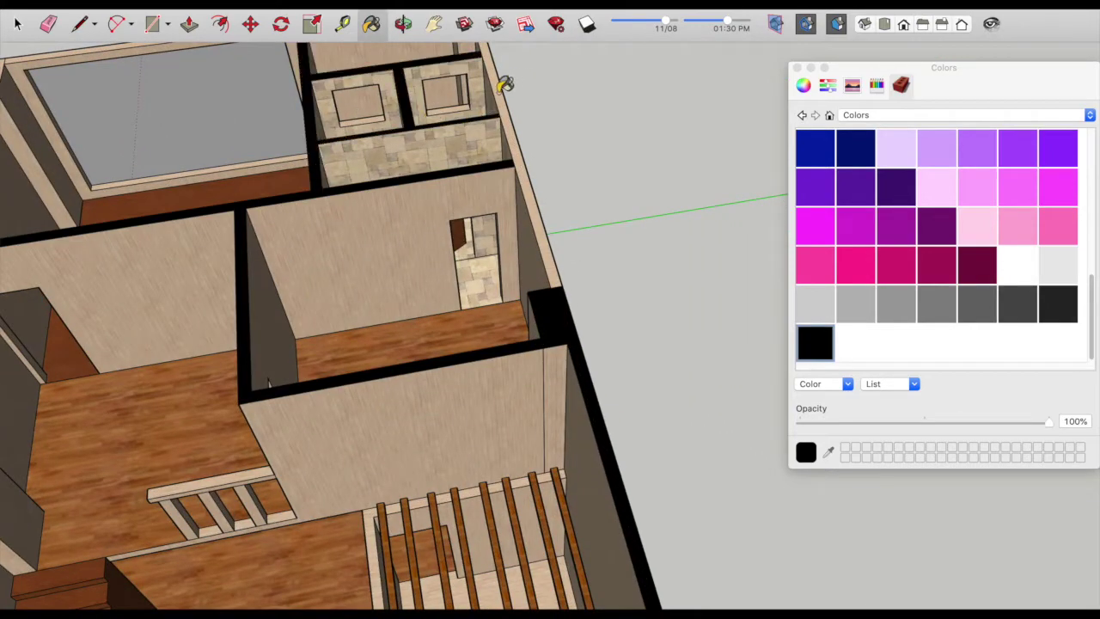
scroll(505, 84, "down", 5)
scroll(327, 258, "up", 5)
scroll(349, 253, "down", 1)
mouse_move(349, 253)
middle_mouse_down()
mouse_move(393, 250)
mouse_move(466, 290)
middle_mouse_up()
Paint the left railing post dark brown wood and orbit along the railing
scroll(393, 250, "down", 3)
scroll(445, 276, "up", 5)
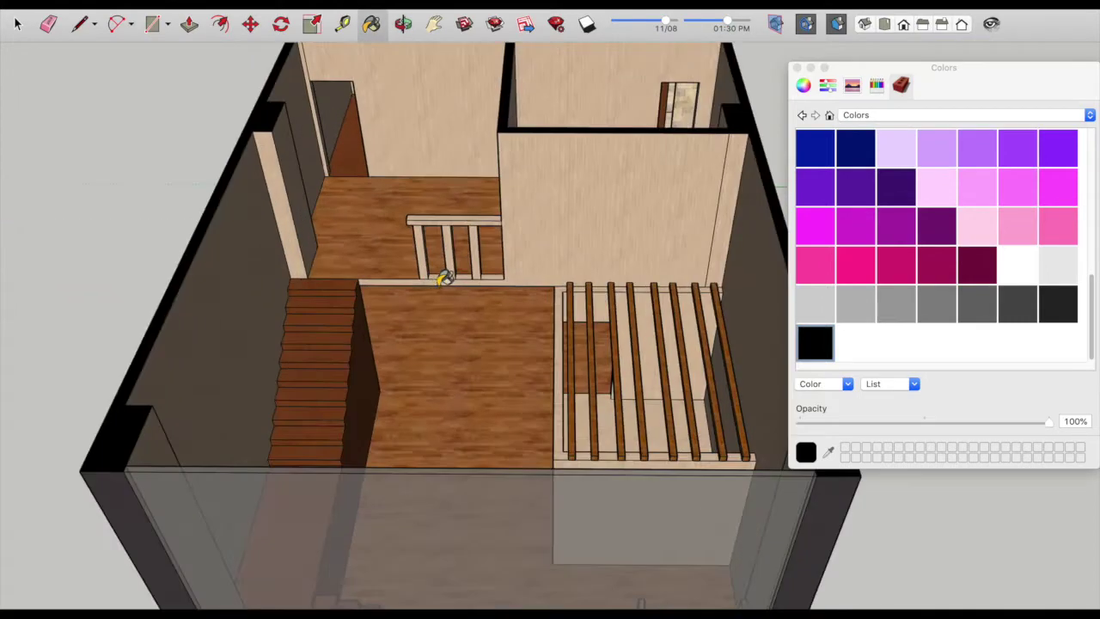
scroll(444, 277, "up", 3)
scroll(527, 282, "up", 2)
scroll(558, 275, "up", 2)
left_click(446, 293)
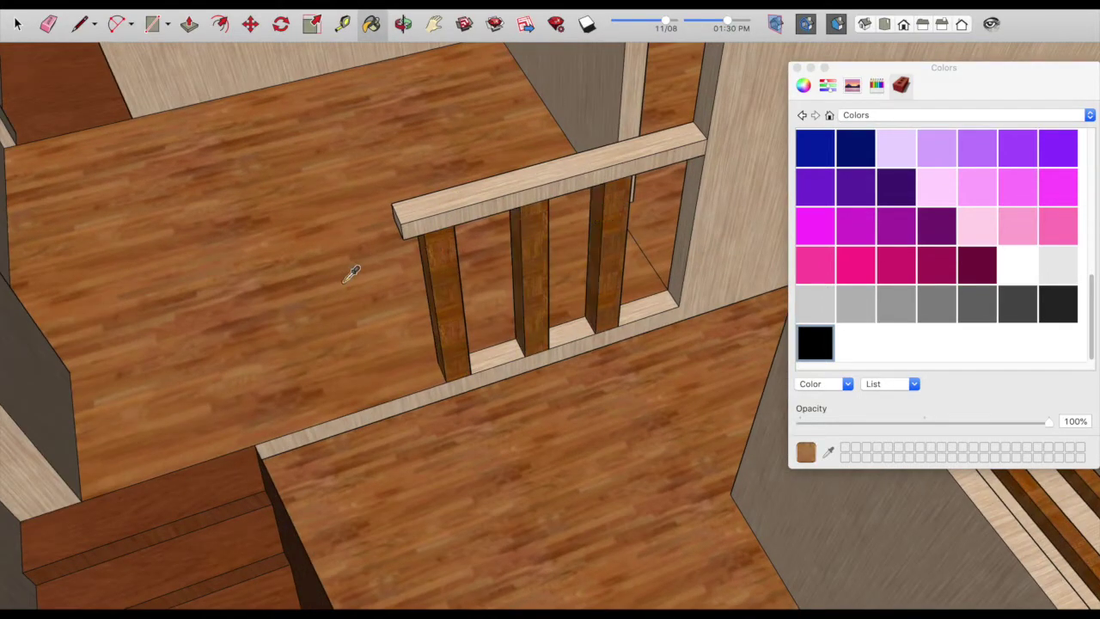
scroll(564, 323, "down", 3)
middle_click_drag(577, 336, 440, 286)
scroll(440, 286, "up", 3)
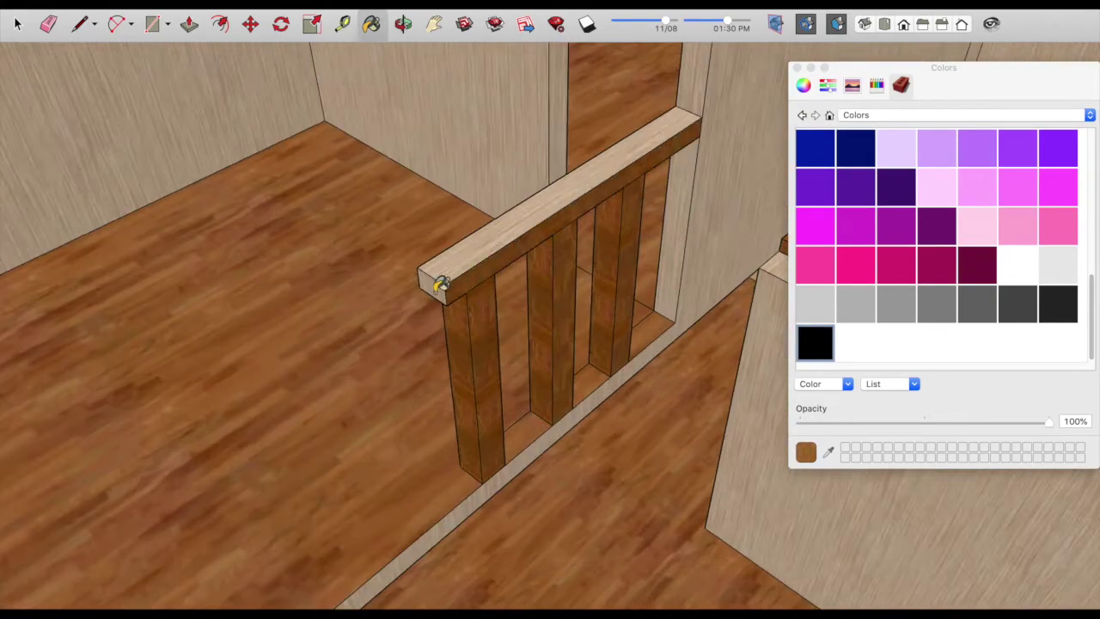
scroll(441, 277, "down", 3)
middle_click_drag(589, 331, 366, 341)
Orbit over the floor plan to review the painted railing and handrails
scroll(559, 317, "up", 3)
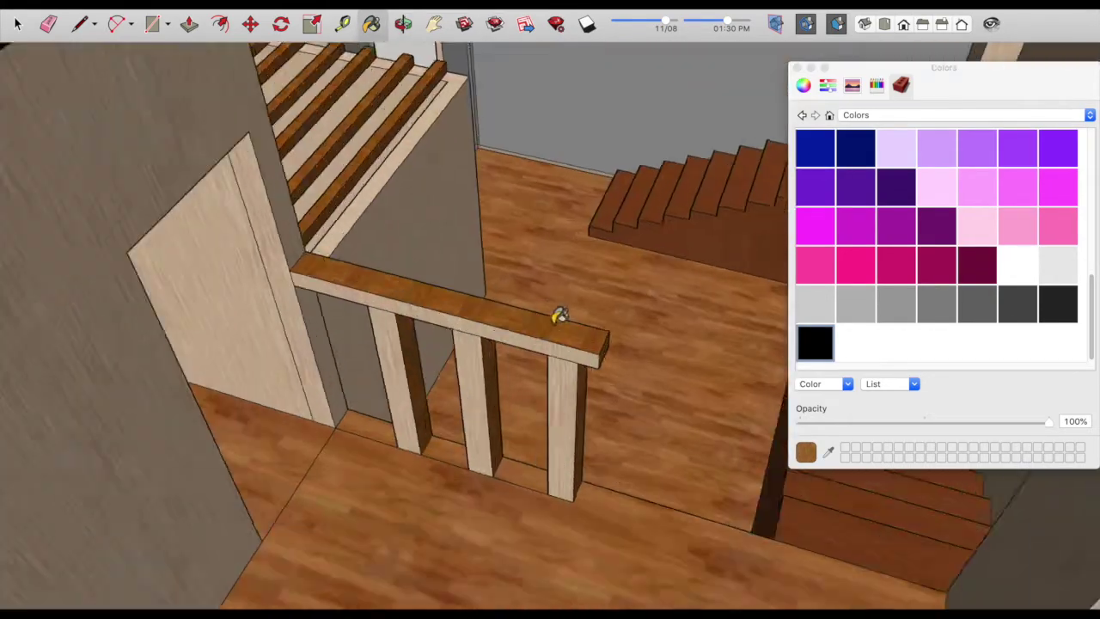
scroll(571, 342, "up", 1)
scroll(363, 307, "down", 3)
scroll(589, 323, "down", 3)
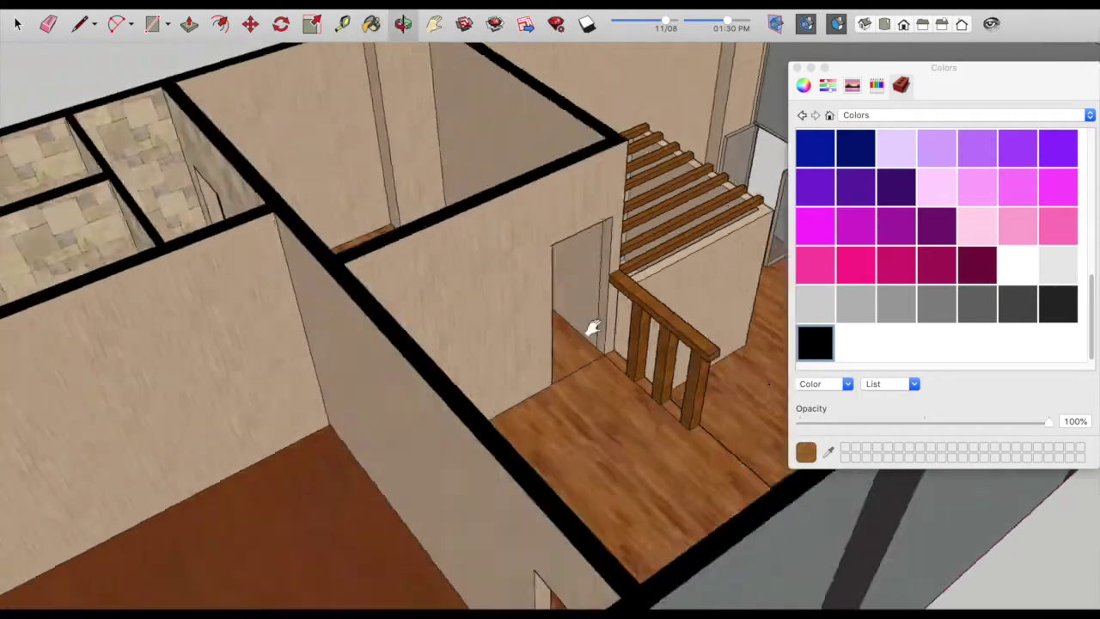
scroll(474, 273, "down", 2)
scroll(311, 337, "up", 2)
mouse_move(473, 272)
middle_mouse_down()
mouse_move(311, 338)
mouse_move(217, 213)
middle_mouse_up()
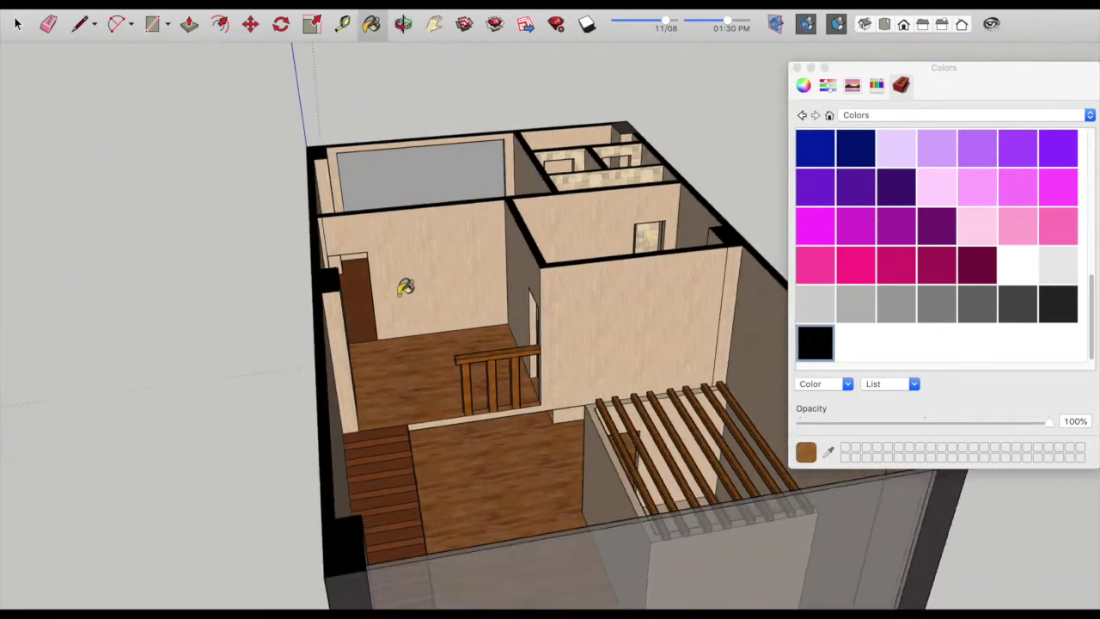
scroll(540, 370, "up", 3)
scroll(473, 275, "down", 1)
scroll(557, 392, "down", 1)
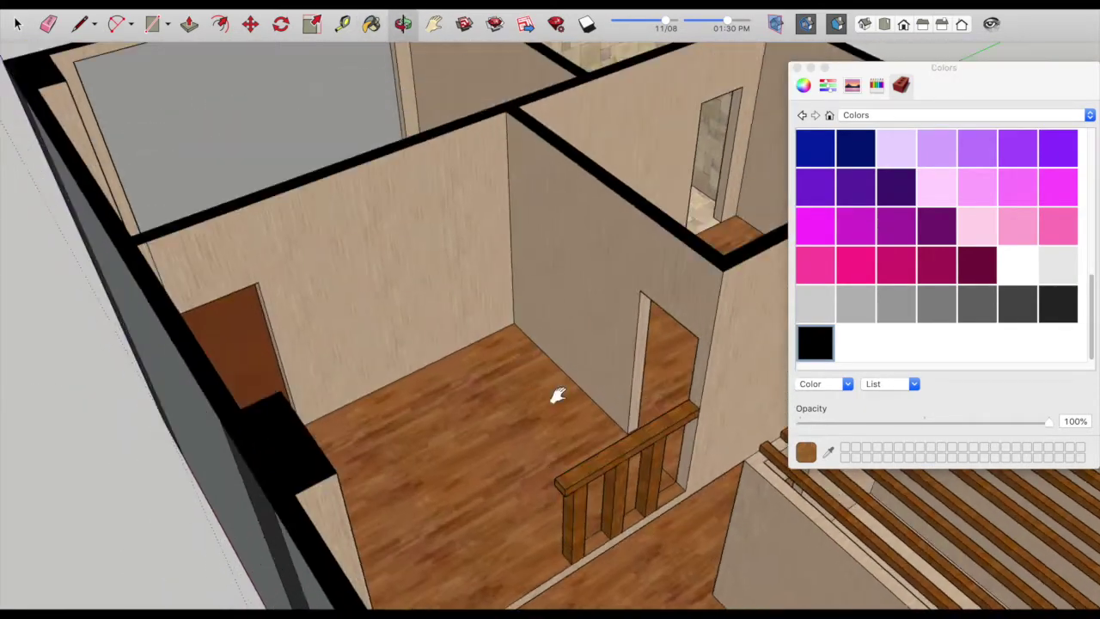
Move closer to the rooms, close the colour palette and switch to Look Around
mouse_move(558, 392)
middle_mouse_down("shift")
mouse_move(348, 331)
mouse_move(430, 367)
mouse_move(535, 275)
mouse_move(614, 78)
mouse_move(683, 109)
middle_mouse_up("shift")
scroll(564, 383, "up", 10)
middle_click_drag(565, 383, 559, 395)
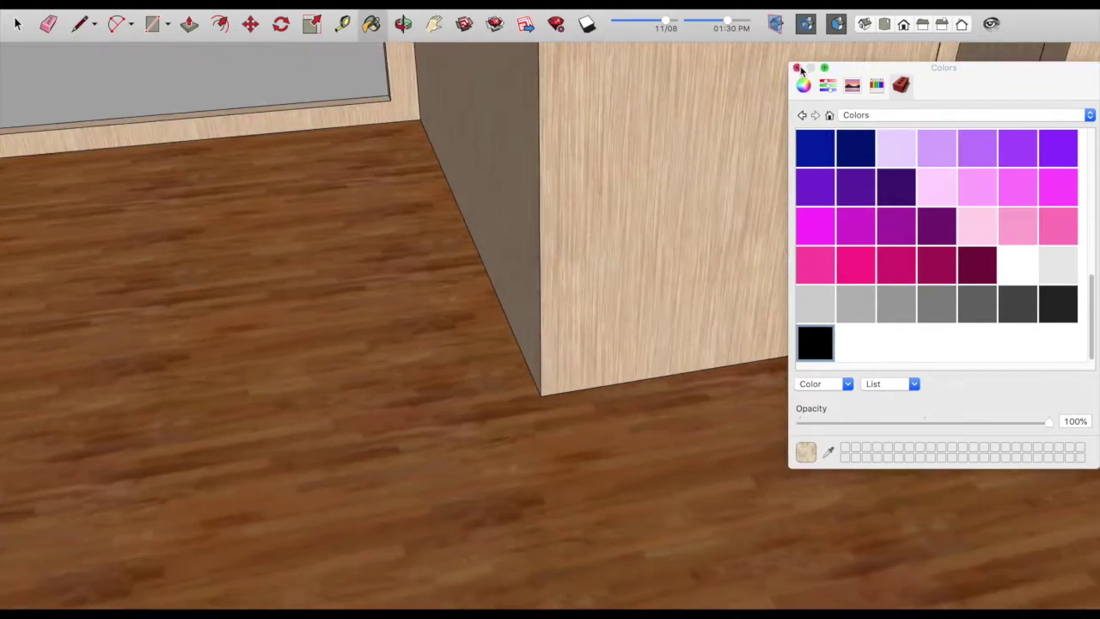
left_click(798, 68)
left_click(990, 24)
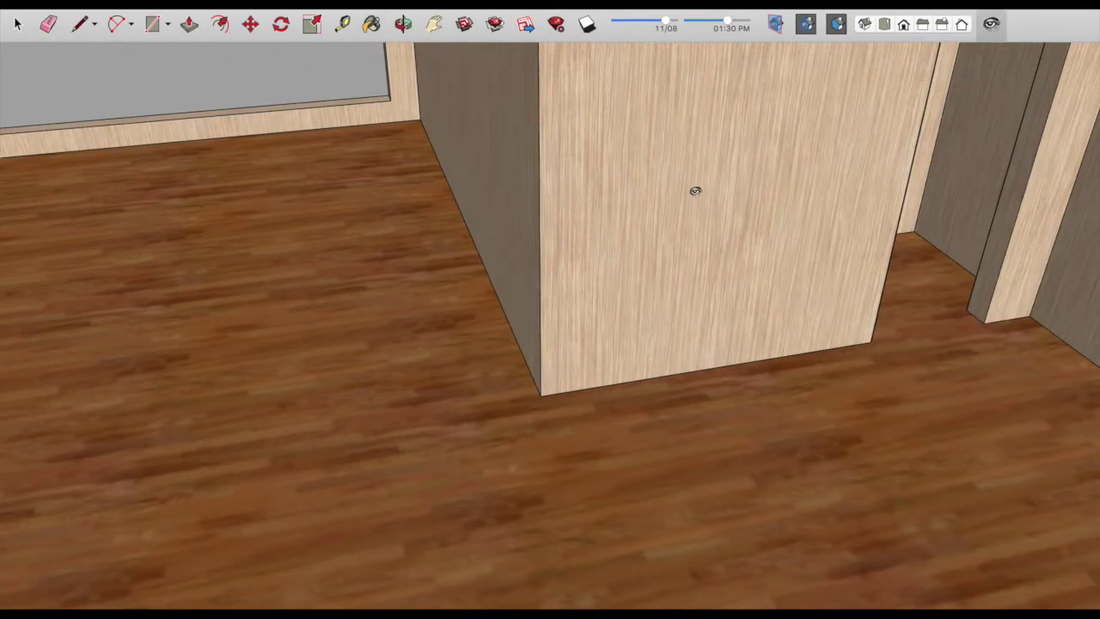
Turn the camera between the wood panels toward the textured stone and wood faces
scroll(737, 177, "up", 5)
left_click_drag(822, 184, 647, 315)
key("b")
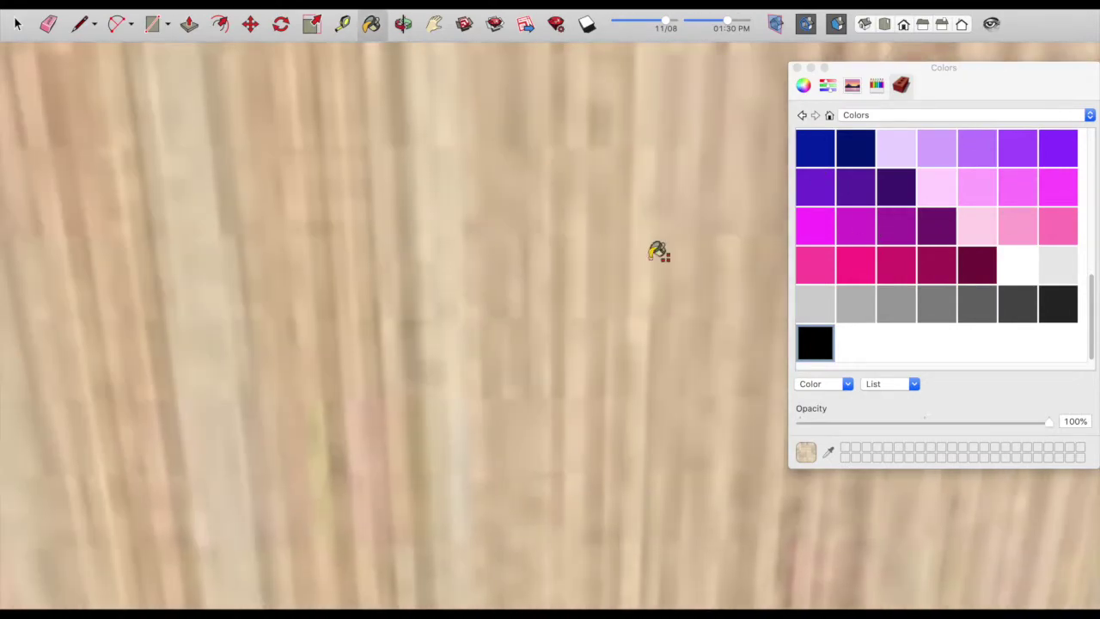
middle_click_drag(657, 251, 450, 246)
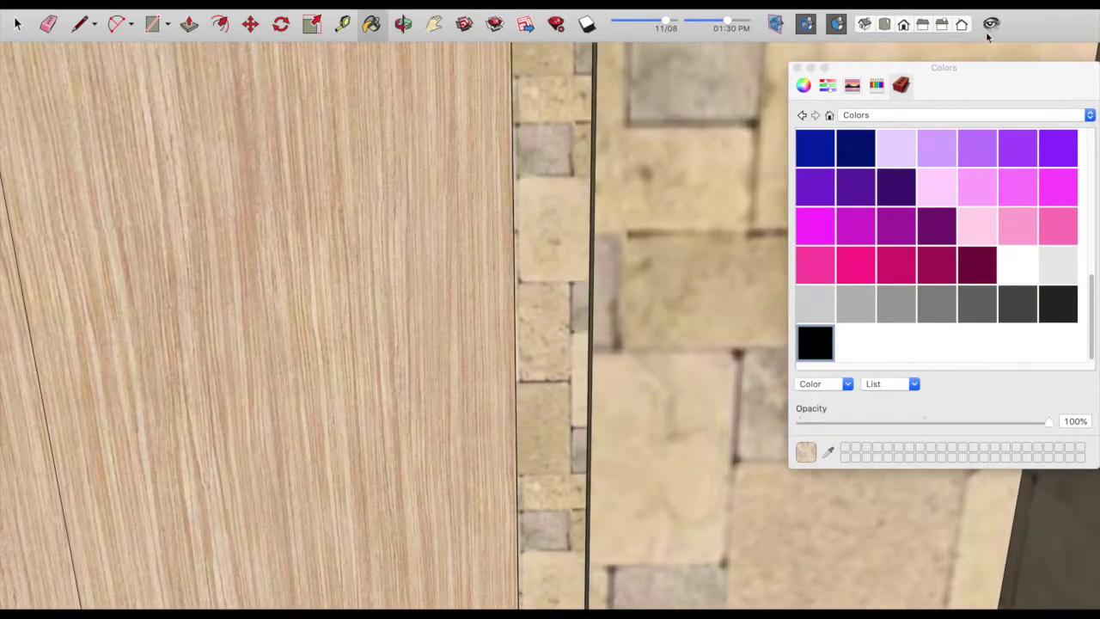
left_click(991, 23)
left_click_drag(731, 257, 616, 463)
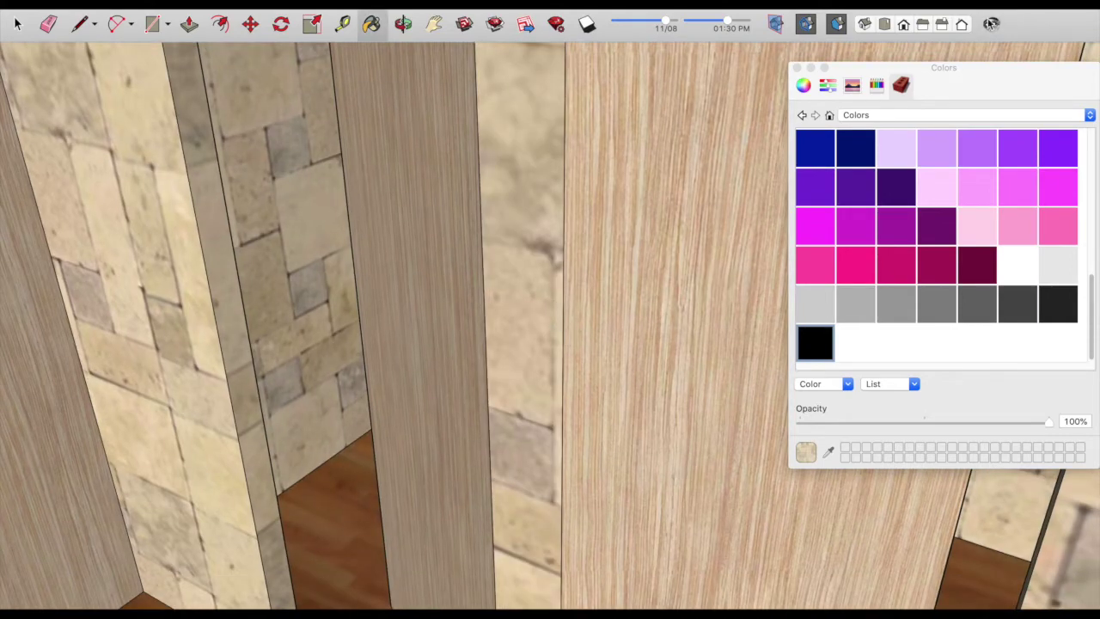
left_click_drag(991, 23, 254, 149)
Inspect the stone wall beside the wood panel, then open the material category list
left_click_drag(881, 114, 245, 257)
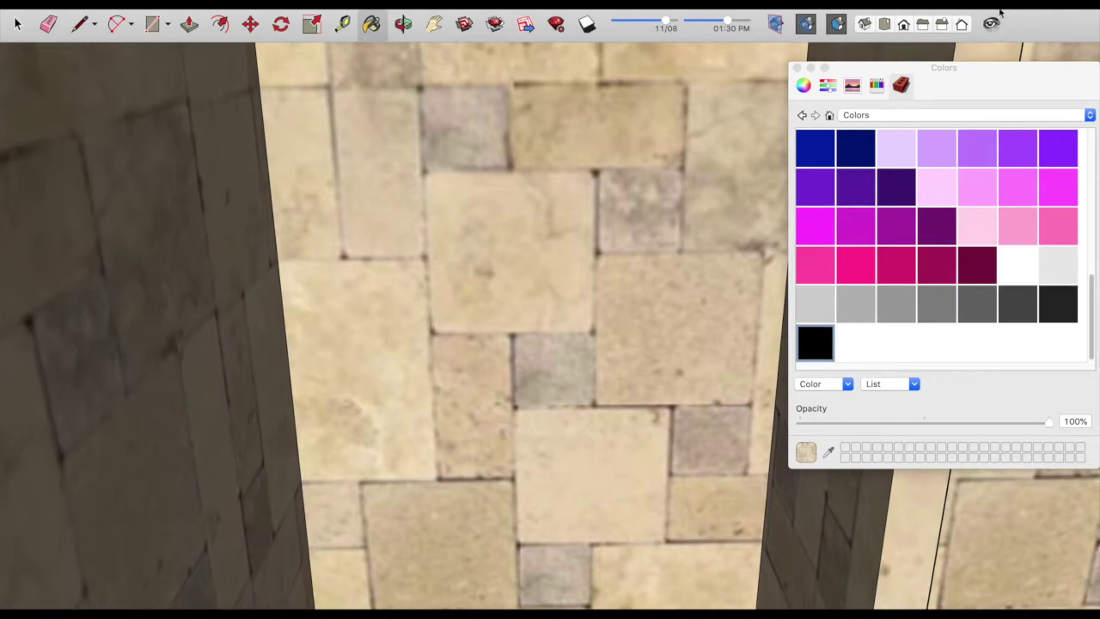
left_click(991, 24)
left_click_drag(564, 184, 469, 256)
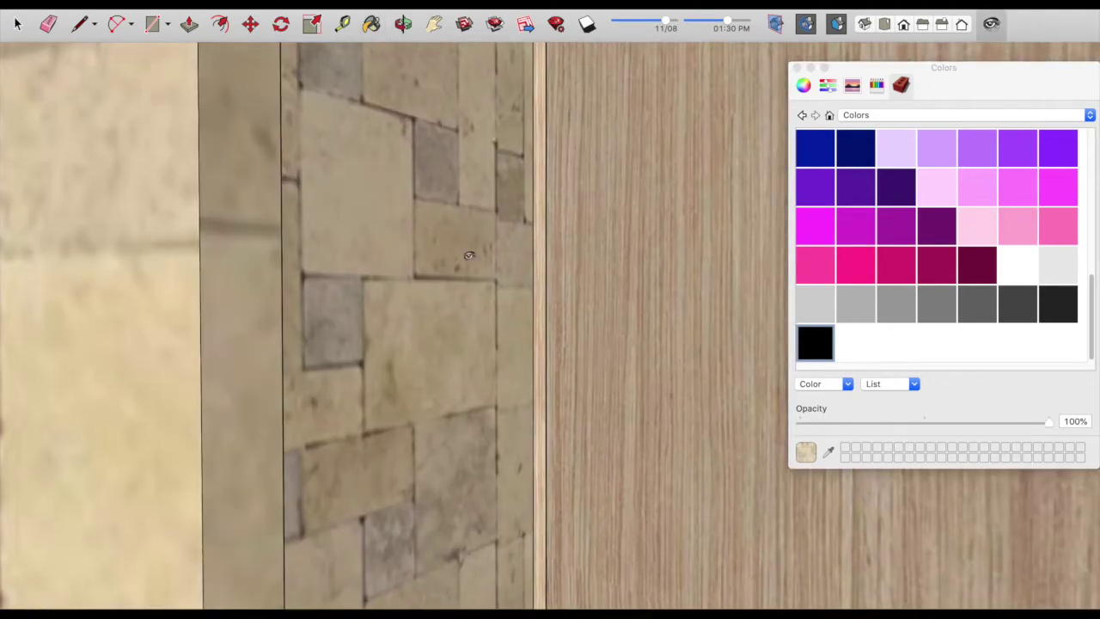
scroll(469, 255, "up", 3)
scroll(455, 325, "up", 3)
mouse_move(455, 326)
left_mouse_down()
mouse_move(680, 327)
mouse_move(525, 373)
mouse_move(791, 351)
mouse_move(671, 345)
left_mouse_up()
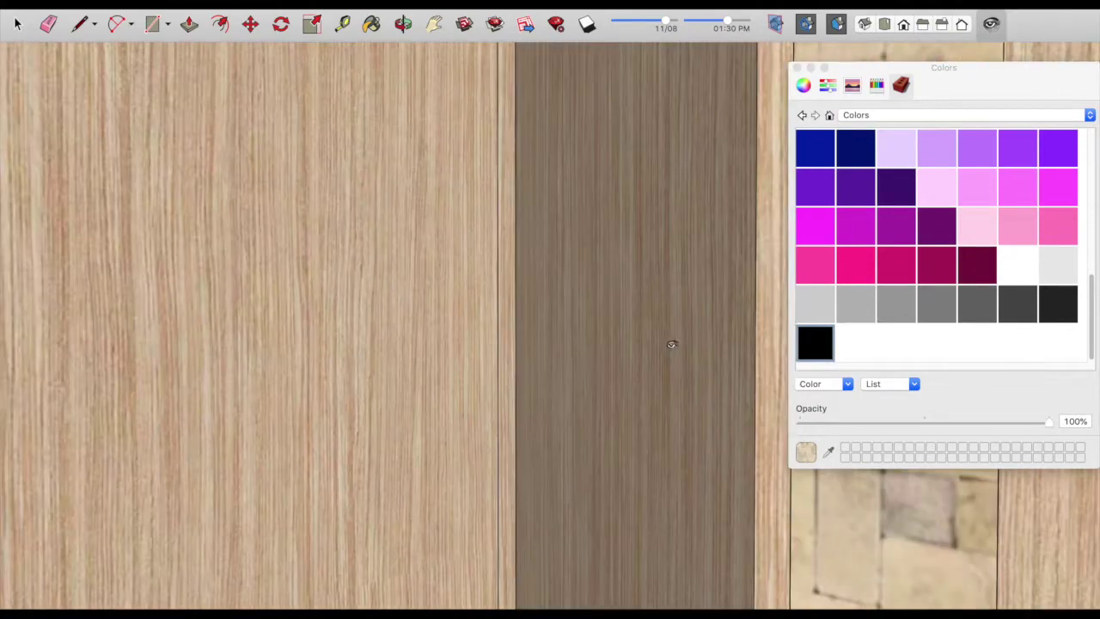
middle_click_drag(671, 344, 501, 295)
left_click(938, 115)
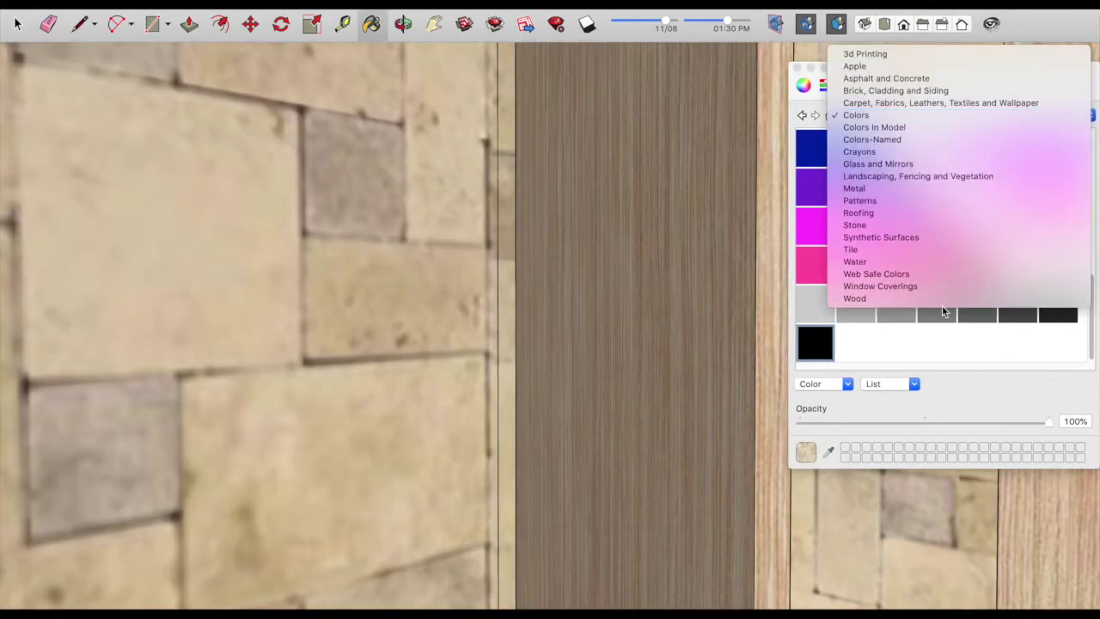
Paint the door and its right frame brown wood, undoing the stray fill on the stone wall
left_click(941, 298)
left_click(936, 185)
left_click(747, 203)
left_click(764, 216)
left_click(342, 323)
key("ctrl+z")
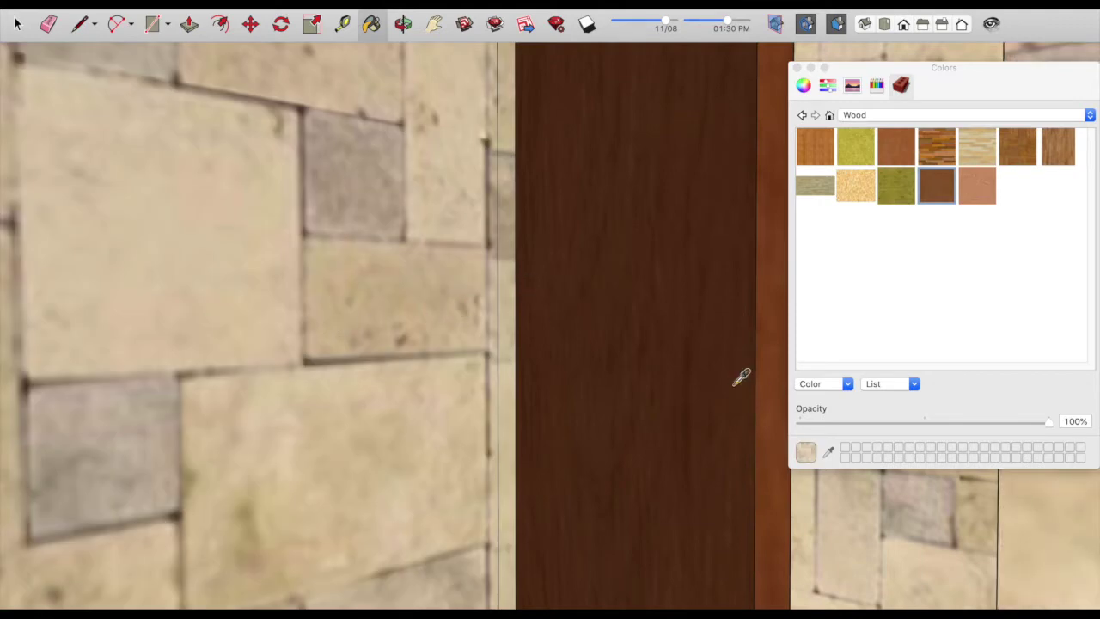
mouse_move(712, 387)
middle_mouse_down()
mouse_move(521, 398)
mouse_move(638, 351)
middle_mouse_up()
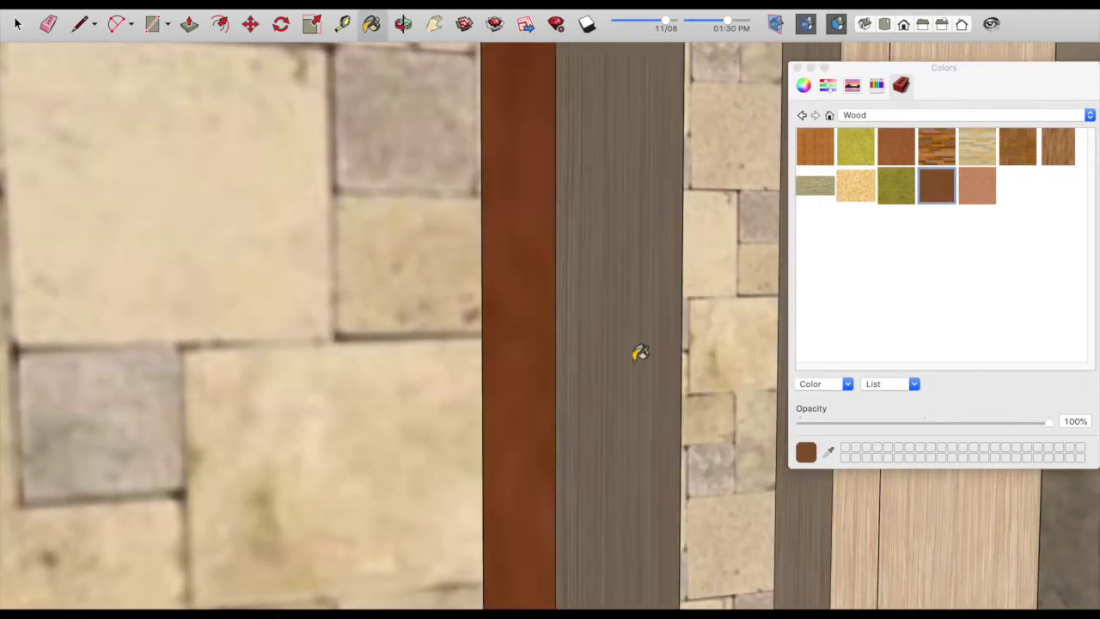
left_click(796, 67)
Centre the wooden door in view and paint the light wood panel with stone tile
middle_click_drag(626, 238, 611, 161)
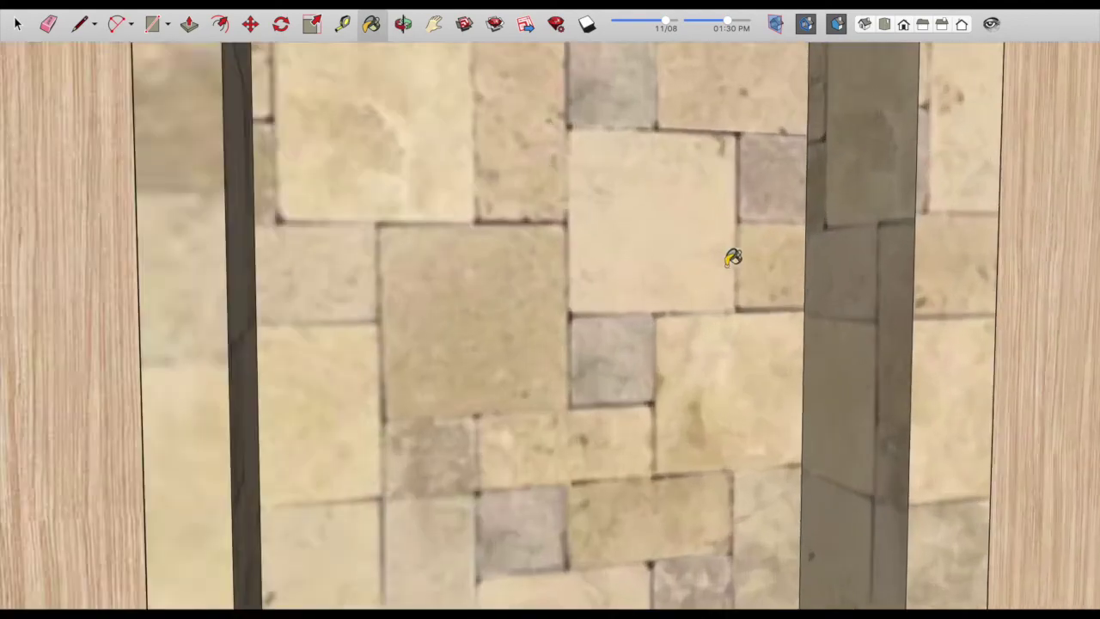
left_click(989, 26)
left_click_drag(215, 292, 370, 292)
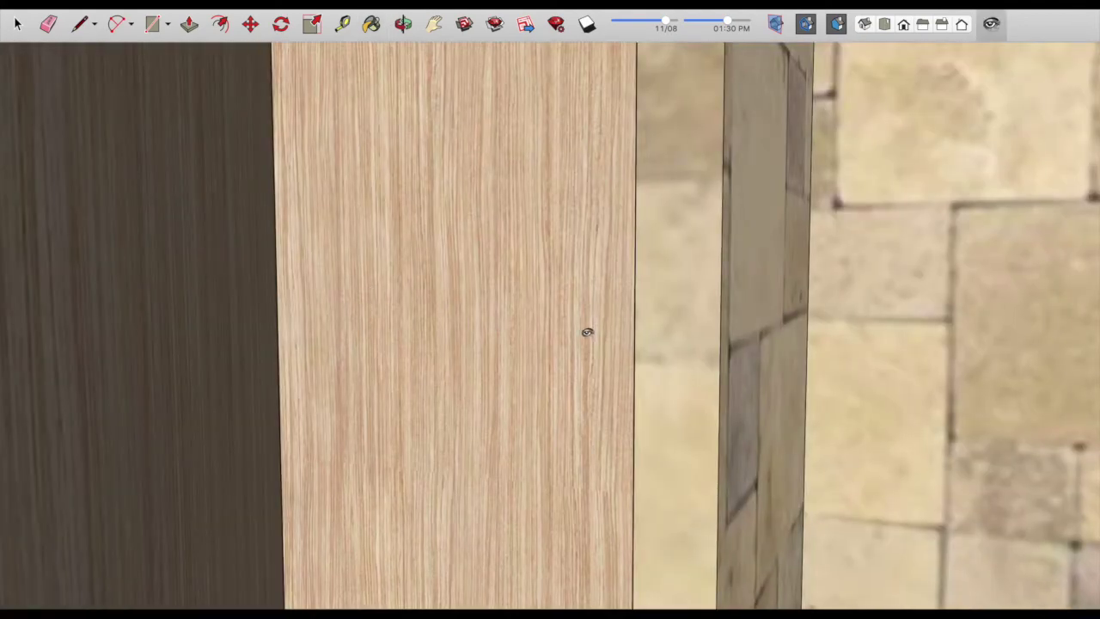
key("b")
left_click(561, 270)
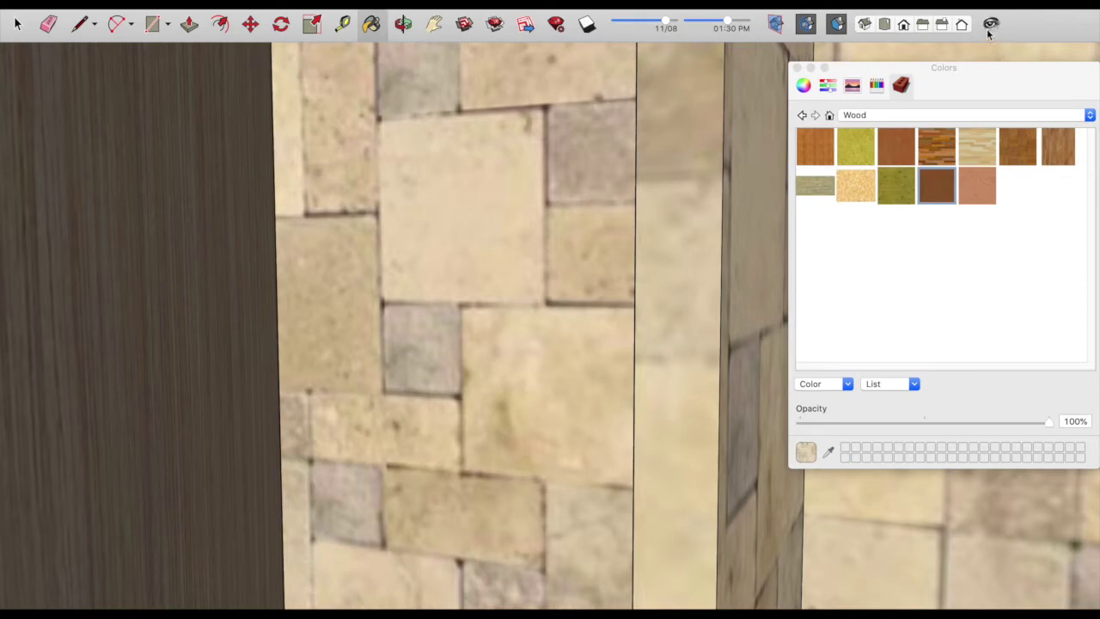
mouse_move(167, 292)
middle_mouse_down()
mouse_move(527, 216)
mouse_move(508, 272)
mouse_move(607, 298)
middle_mouse_up()
mouse_move(754, 427)
middle_mouse_down()
mouse_move(614, 398)
mouse_move(633, 418)
middle_mouse_up()
Sample the stone tile and light wood materials from the surrounding walls
left_click(742, 304, "super")
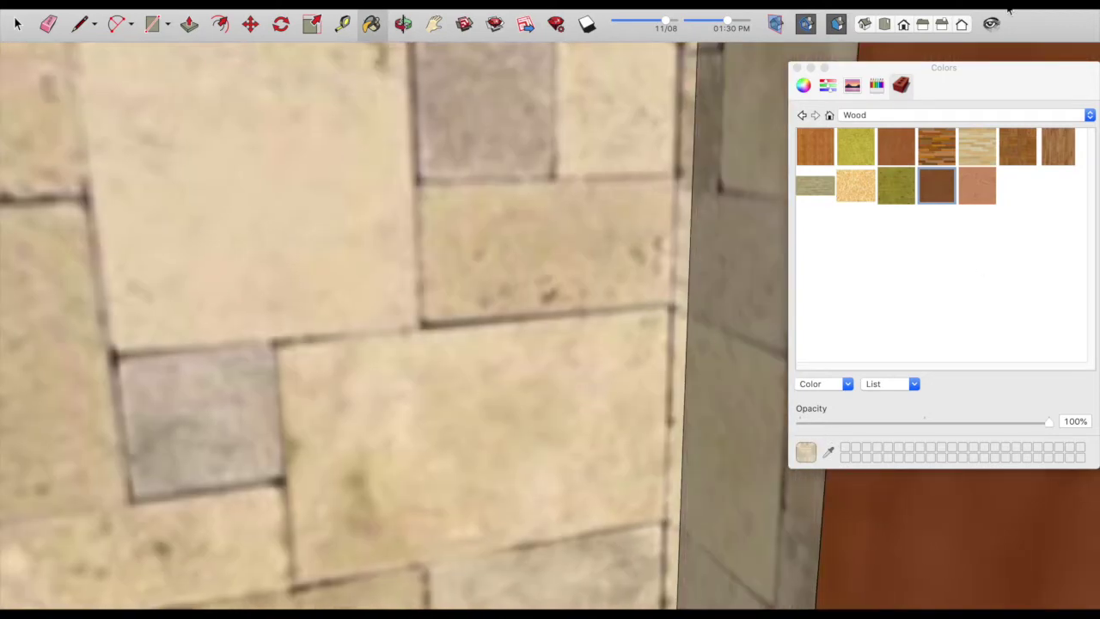
left_click(991, 23)
mouse_move(761, 289)
left_mouse_down()
mouse_move(700, 277)
mouse_move(570, 287)
mouse_move(913, 492)
left_mouse_up()
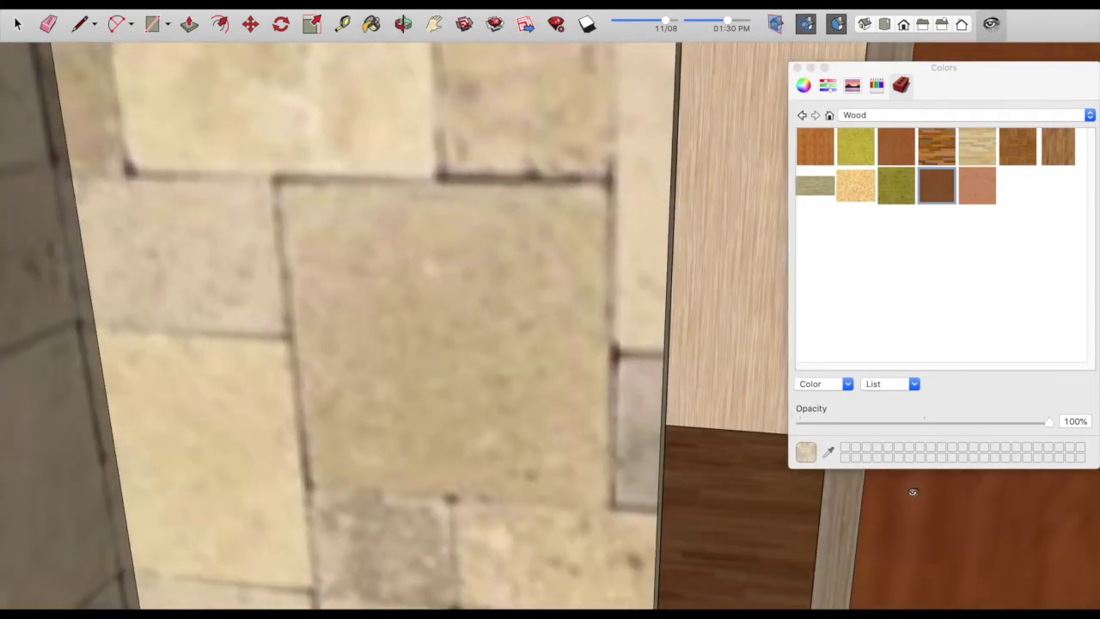
mouse_move(912, 491)
left_mouse_down()
mouse_move(842, 312)
mouse_move(201, 339)
left_mouse_up()
key("b")
left_click(203, 334, "super")
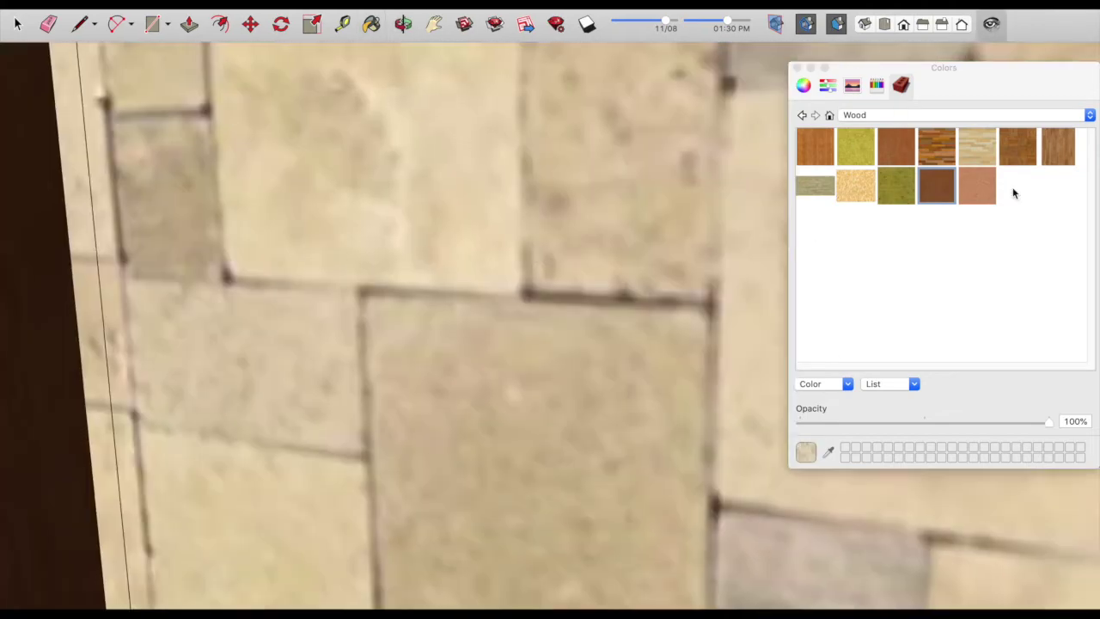
mouse_move(1011, 189)
middle_mouse_down()
mouse_move(968, 245)
mouse_move(913, 220)
mouse_move(526, 286)
mouse_move(548, 369)
mouse_move(463, 309)
mouse_move(474, 312)
middle_mouse_up()
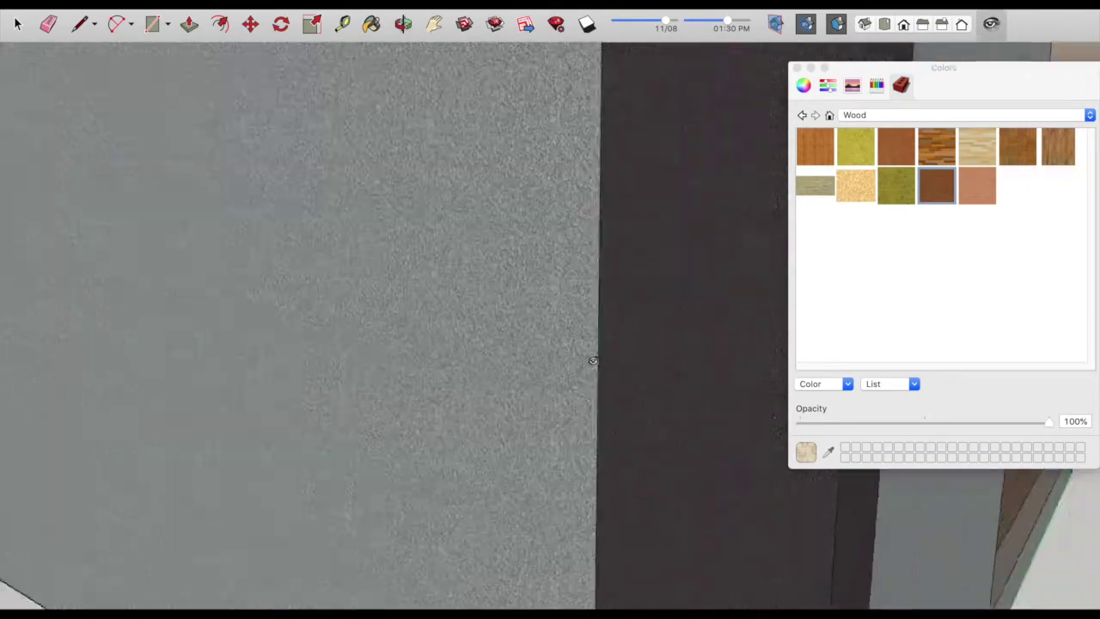
Close the materials panel and orbit around the house exterior toward the roof
scroll(589, 363, "down", 10)
mouse_move(561, 498)
middle_mouse_down()
mouse_move(363, 432)
mouse_move(409, 421)
middle_mouse_up()
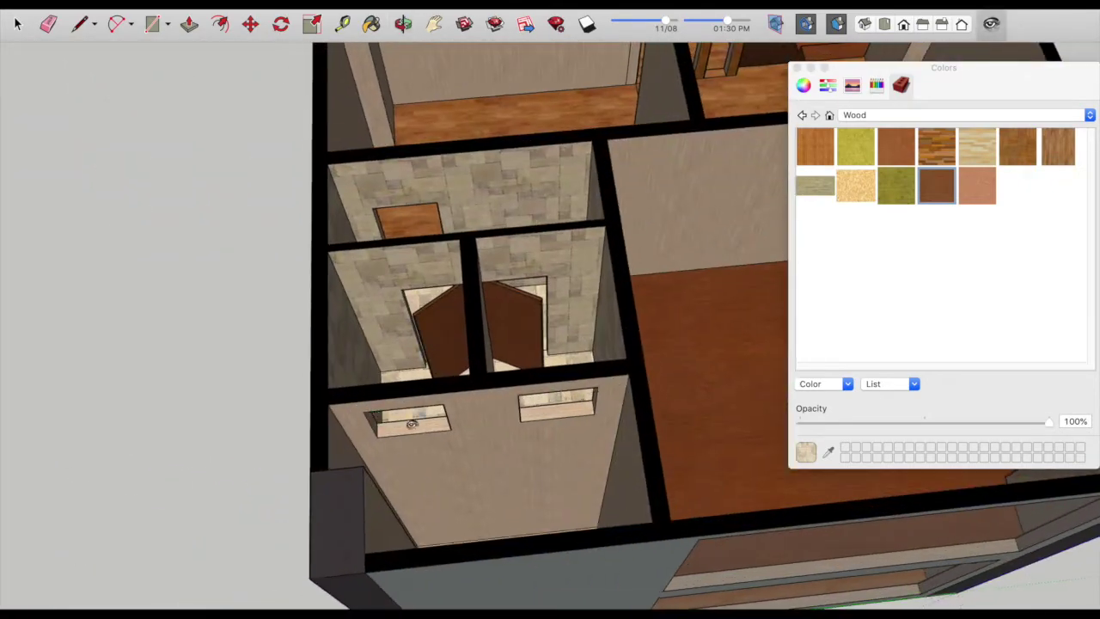
mouse_move(493, 443)
middle_mouse_down()
mouse_move(399, 361)
mouse_move(404, 336)
mouse_move(401, 371)
middle_mouse_up()
left_click(797, 69)
mouse_move(204, 393)
middle_mouse_down()
mouse_move(326, 284)
mouse_move(197, 91)
mouse_move(497, 73)
mouse_move(601, 327)
middle_mouse_up()
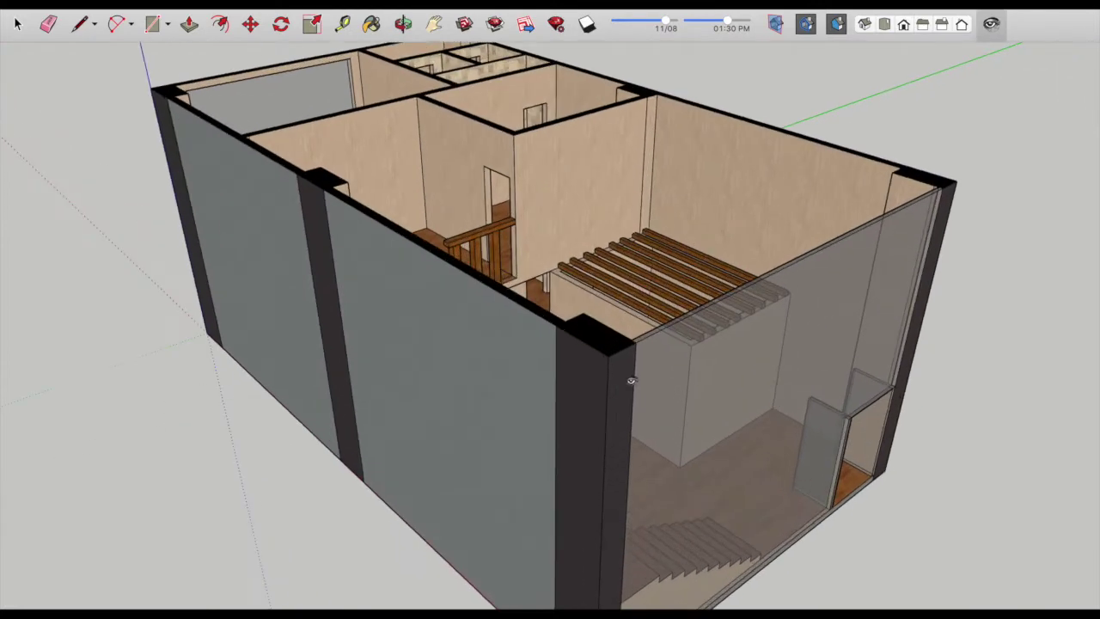
scroll(639, 344, "up", 3)
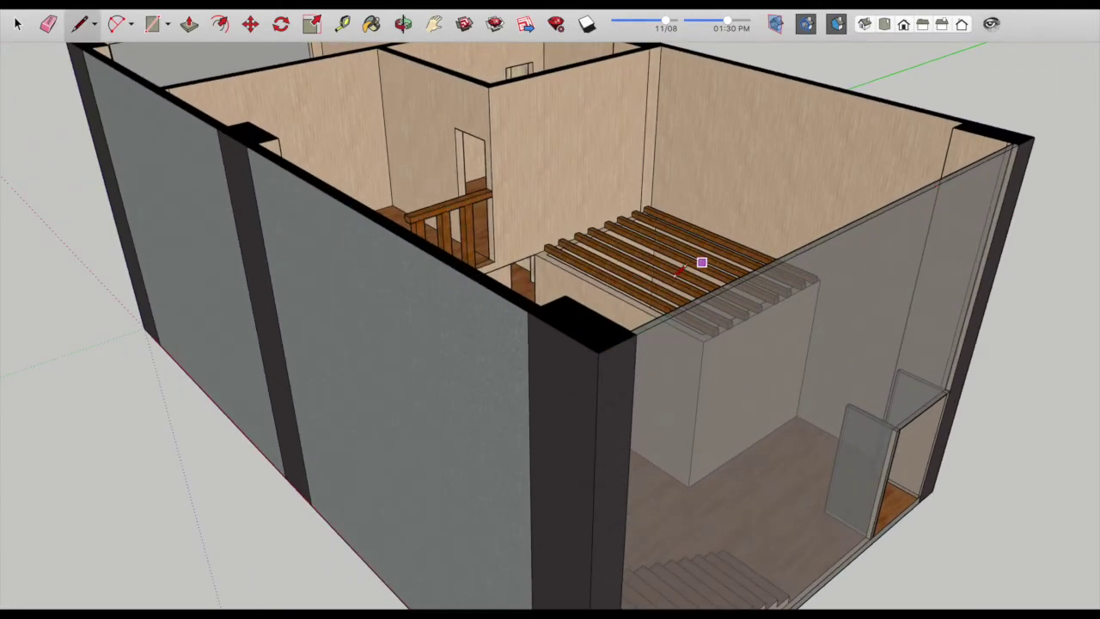
mouse_move(599, 337)
middle_mouse_down()
mouse_move(590, 214)
mouse_move(1057, 77)
middle_mouse_up()
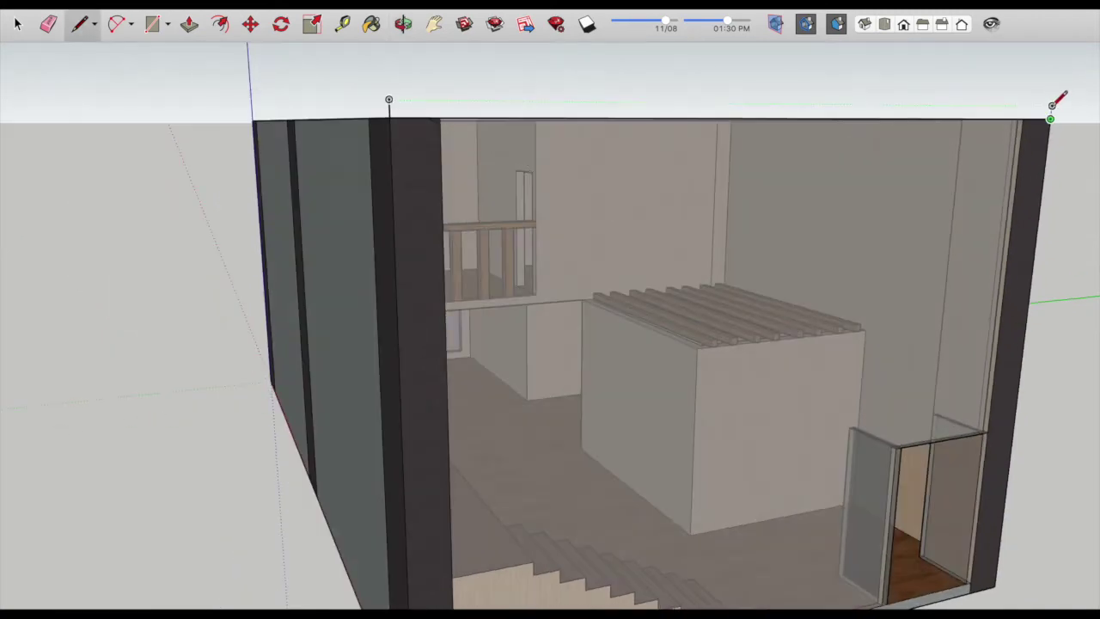
scroll(421, 113, "down", 5)
middle_click_drag(415, 167, 648, 266)
scroll(534, 253, "up", 3)
key("b")
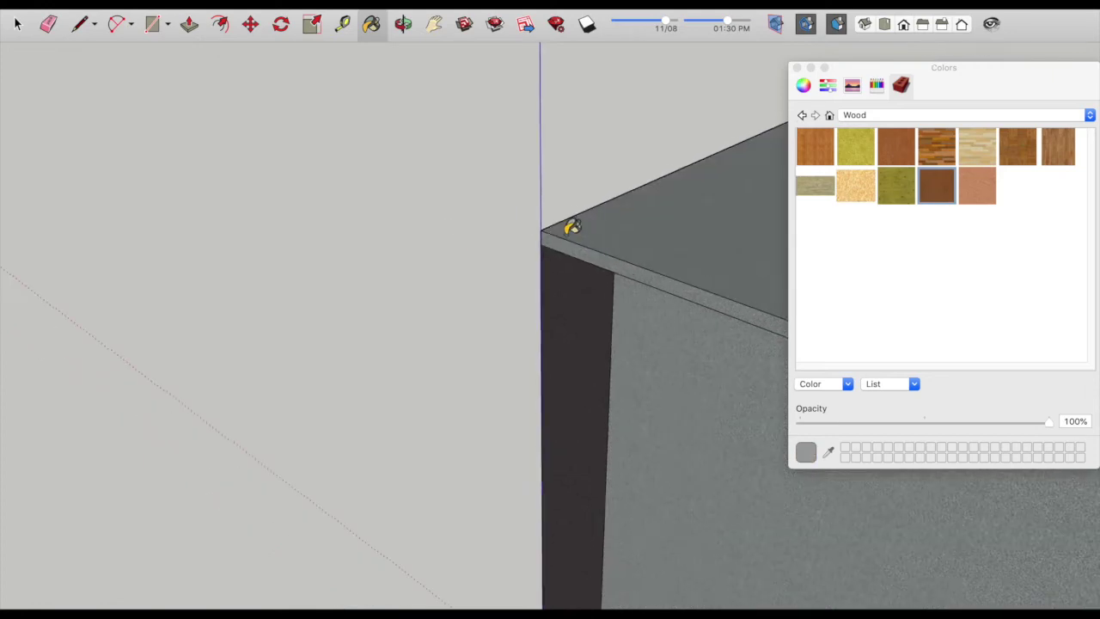
Paint the roof slab with a light concrete from the Asphalt and Concrete materials
left_click(796, 67)
scroll(501, 248, "down", 5)
key("b")
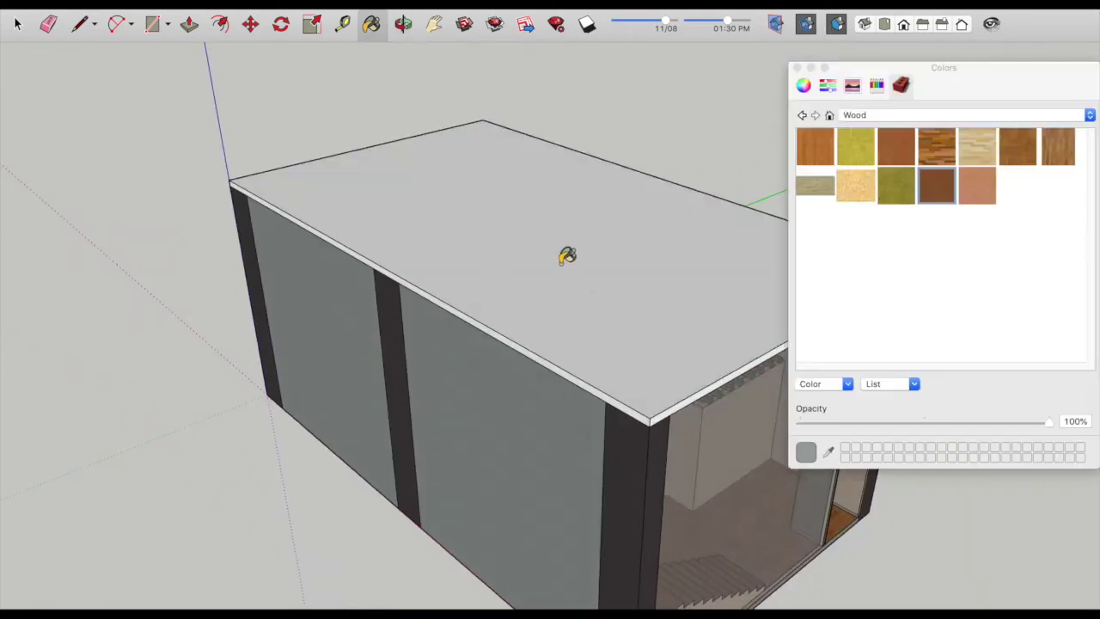
left_click(874, 115)
left_click(885, 13)
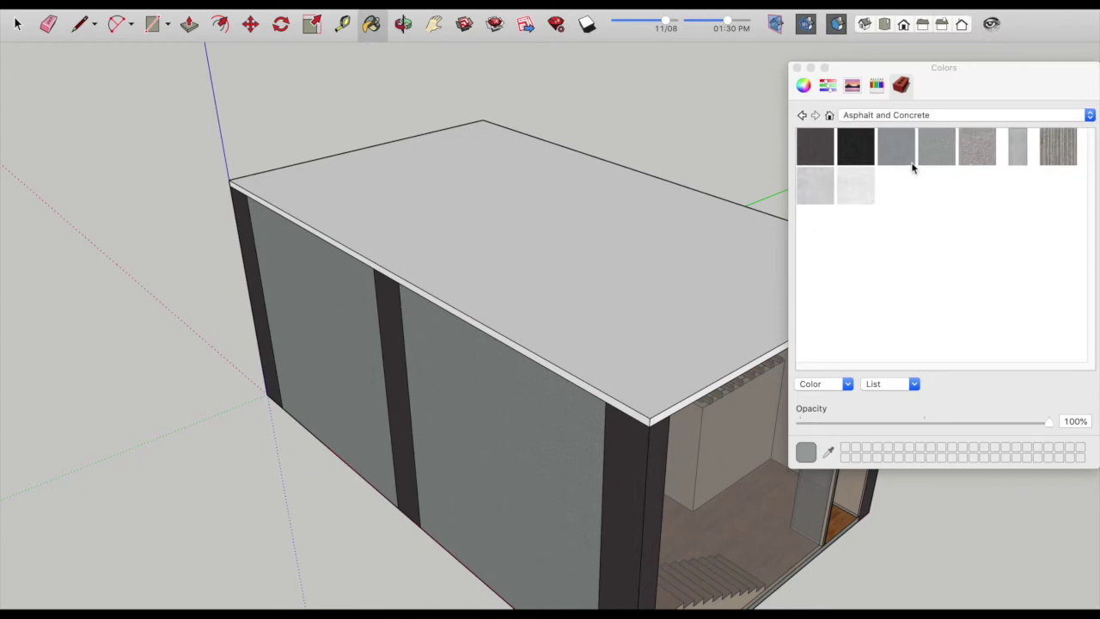
left_click(855, 185)
left_click(597, 294)
Repaint the roof with a darker concrete and orbit to check its top and edge
mouse_move(596, 295)
middle_mouse_down()
mouse_move(301, 422)
mouse_move(640, 350)
middle_mouse_up()
left_click(815, 186)
left_click(528, 364)
scroll(527, 364, "up", 3)
mouse_move(449, 417)
middle_mouse_down()
mouse_move(574, 282)
mouse_move(562, 284)
mouse_move(640, 340)
mouse_move(633, 283)
mouse_move(597, 413)
mouse_move(432, 250)
mouse_move(576, 115)
middle_mouse_up()
scroll(503, 467, "up", 5)
mouse_move(504, 466)
middle_mouse_down()
mouse_move(550, 417)
mouse_move(584, 177)
mouse_move(528, 217)
mouse_move(238, 146)
middle_mouse_up()
mouse_move(212, 244)
middle_mouse_down()
mouse_move(372, 351)
mouse_move(238, 336)
mouse_move(473, 338)
mouse_move(371, 285)
mouse_move(693, 290)
mouse_move(600, 273)
middle_mouse_up()
scroll(533, 285, "down", 5)
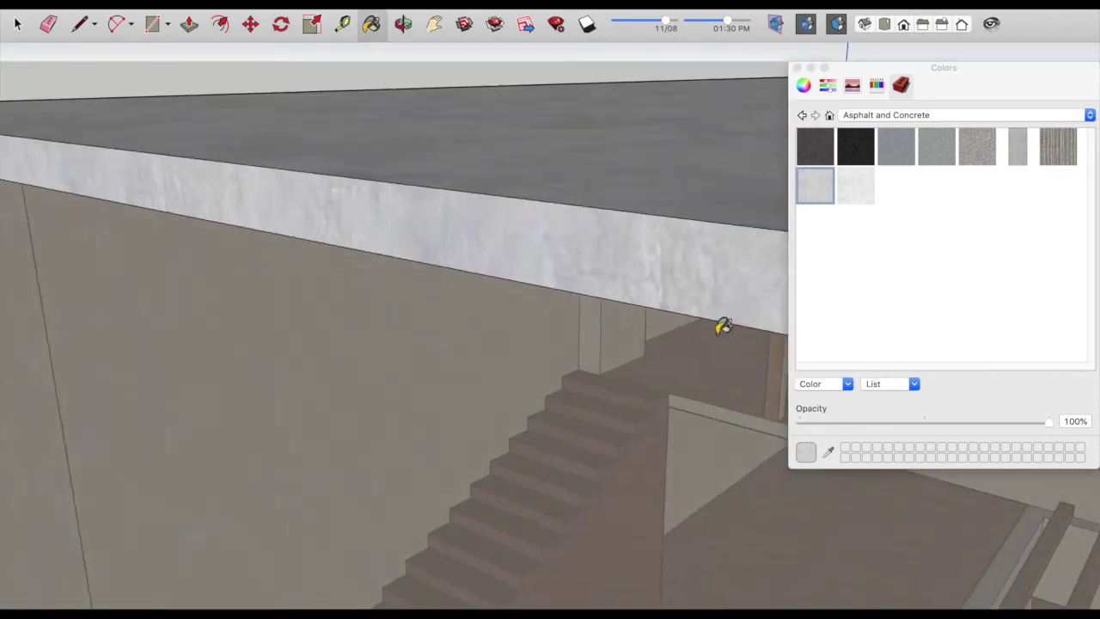